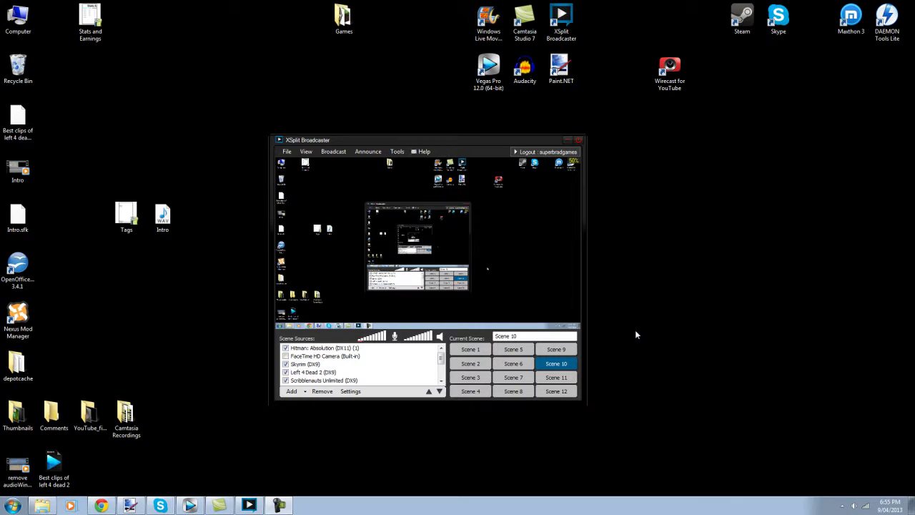
# Turn Scene 10's FaceTime HD Camera on and off again, then switch to the empty Scene 8.
pyautogui.click(566, 365)
pyautogui.click(287, 357)
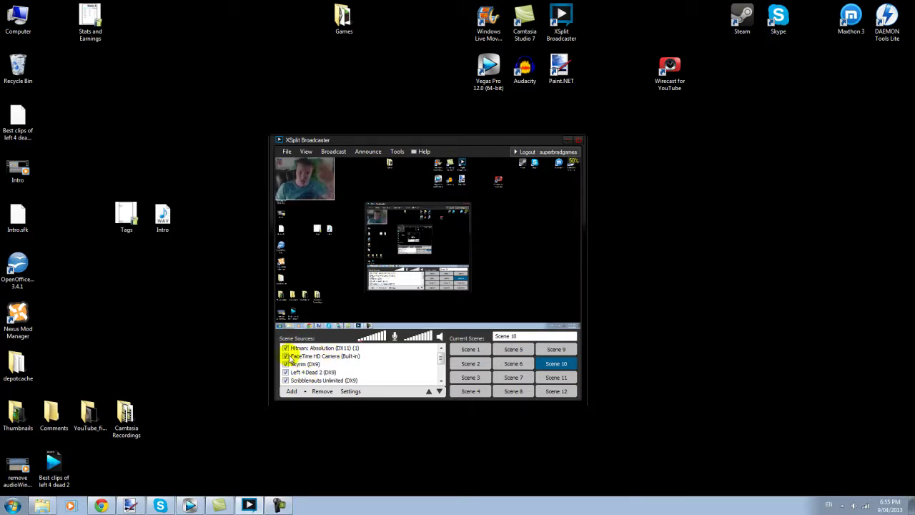
pyautogui.click(286, 356)
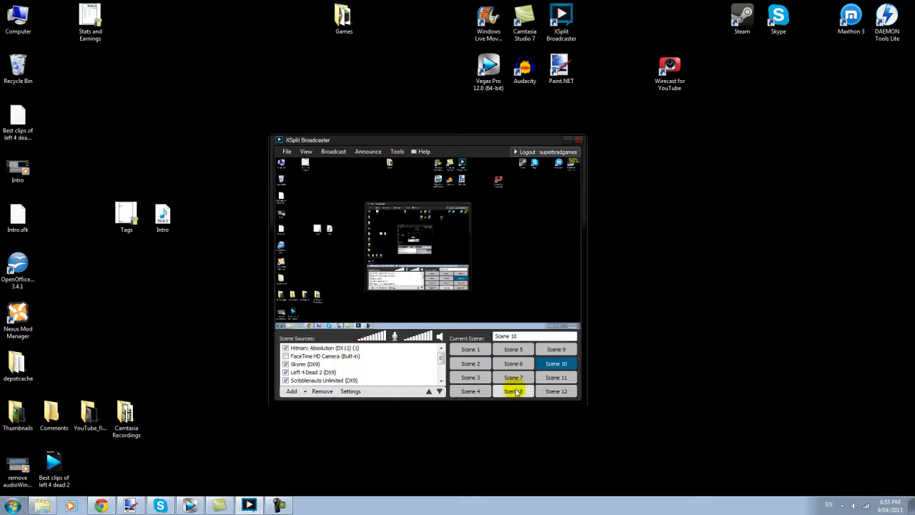
pyautogui.click(515, 392)
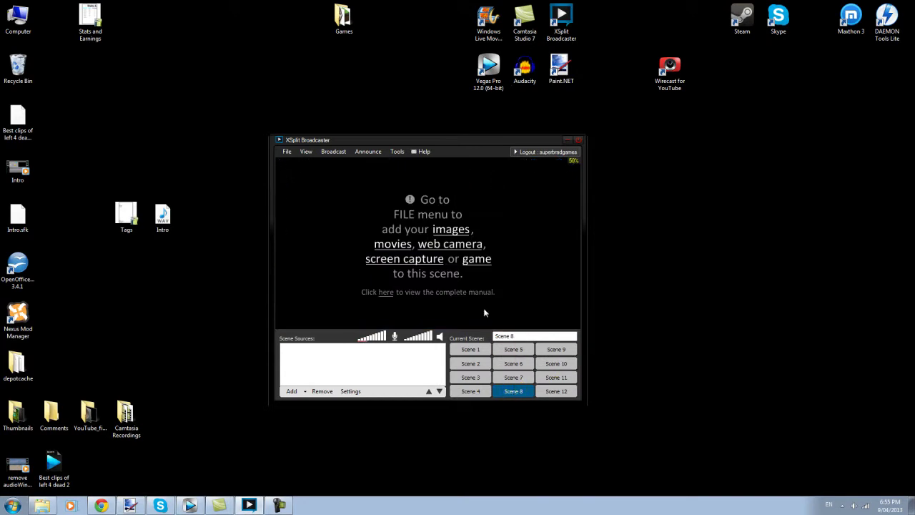
# Open Tools > General settings and look through the Profile and General pages.
pyautogui.click(396, 153)
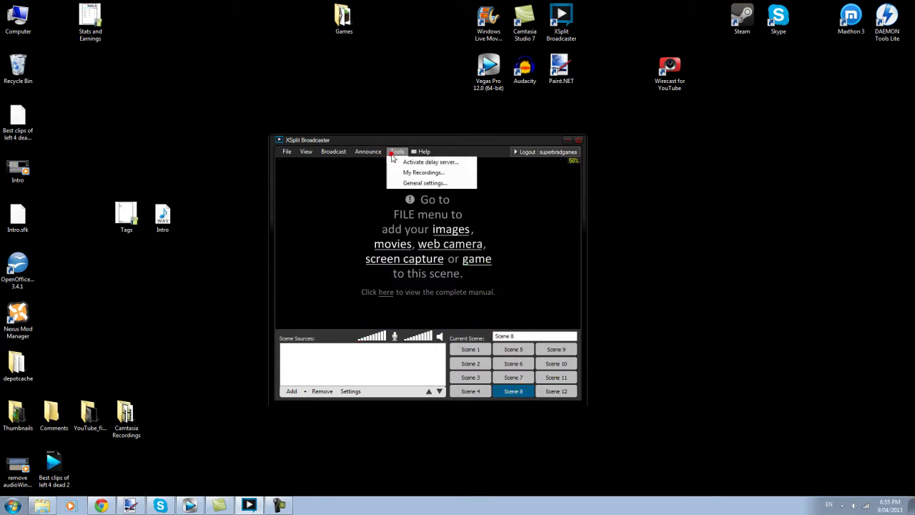
pyautogui.click(424, 183)
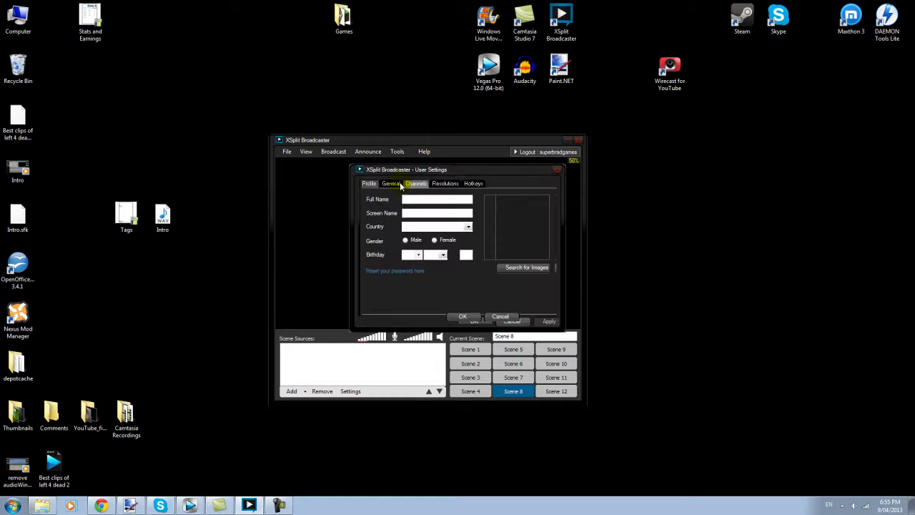
pyautogui.click(391, 183)
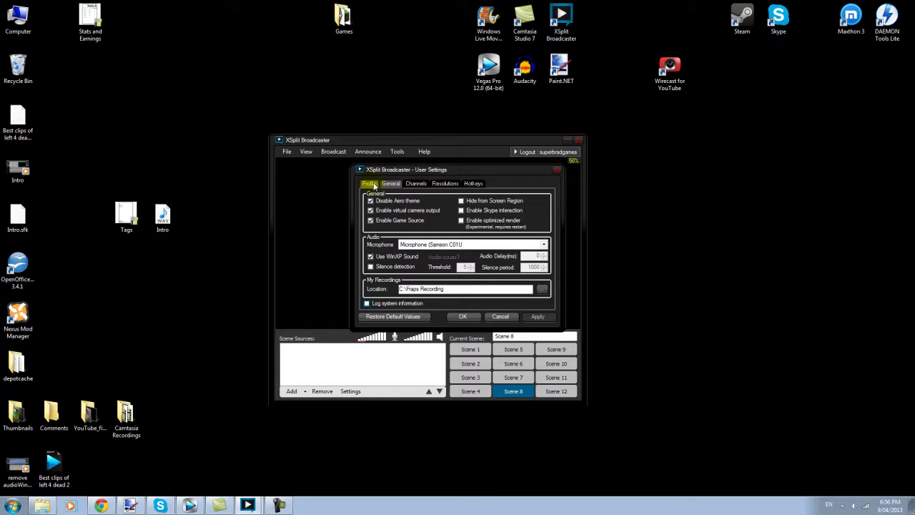
pyautogui.click(370, 184)
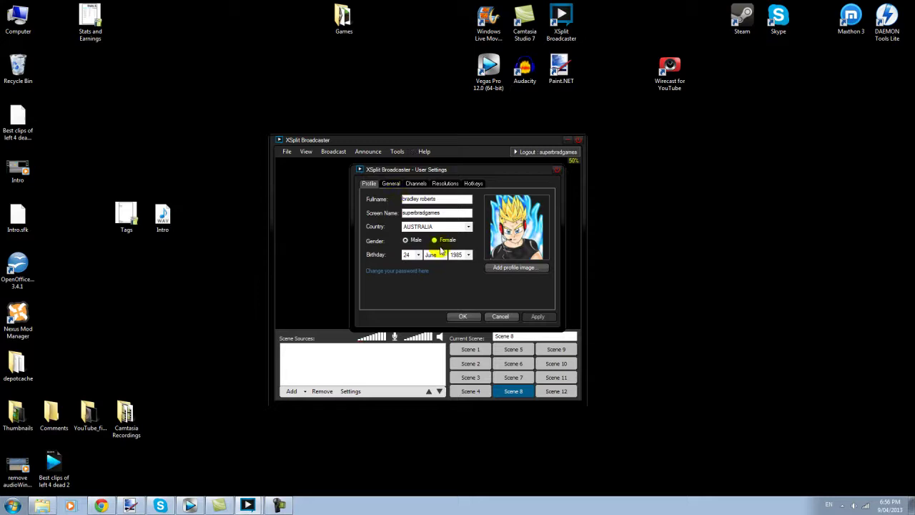
pyautogui.click(391, 184)
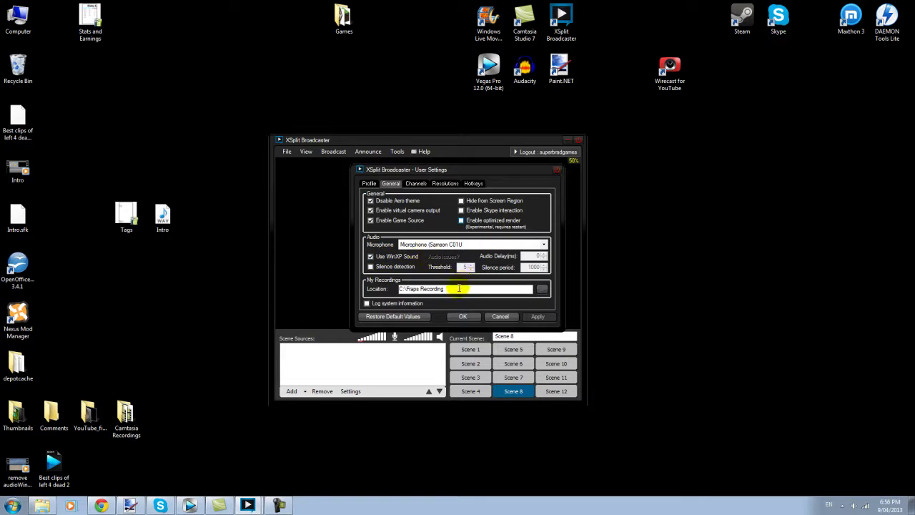
# In the Channels list, select Local recording and open its encoding settings.
pyautogui.click(419, 184)
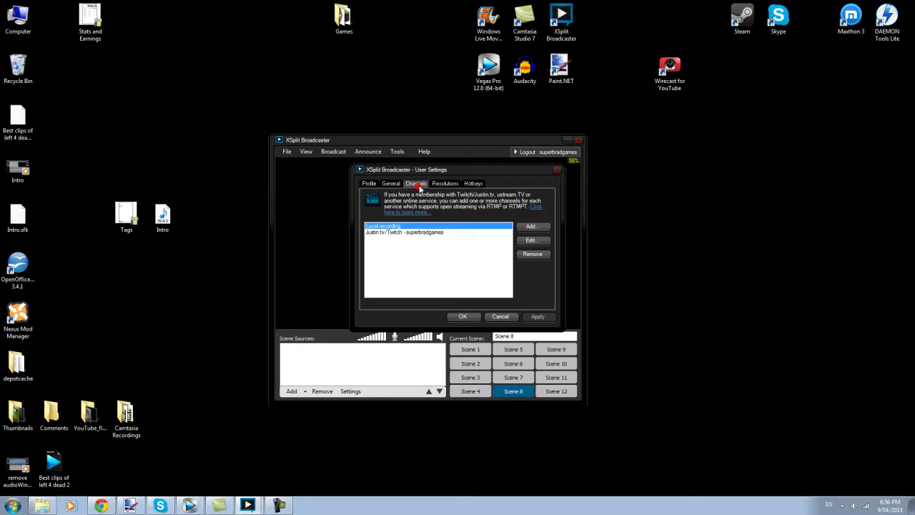
pyautogui.click(397, 234)
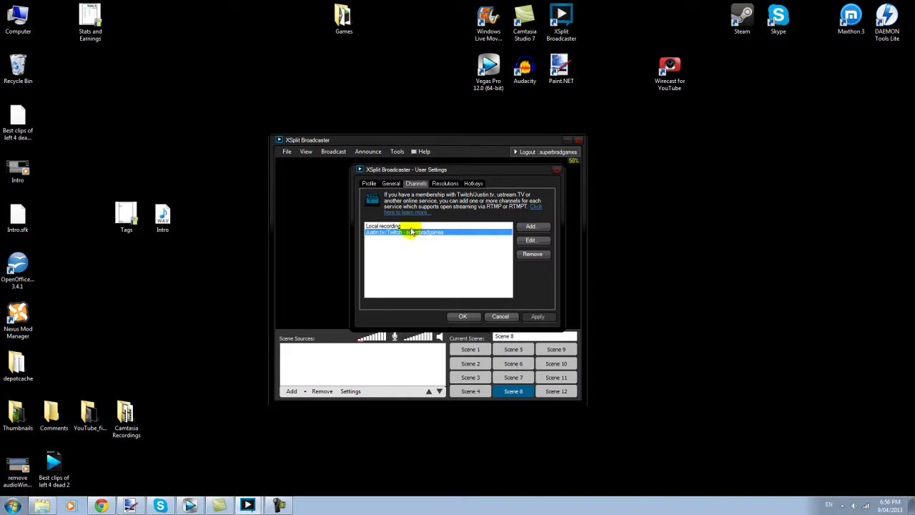
pyautogui.click(409, 226)
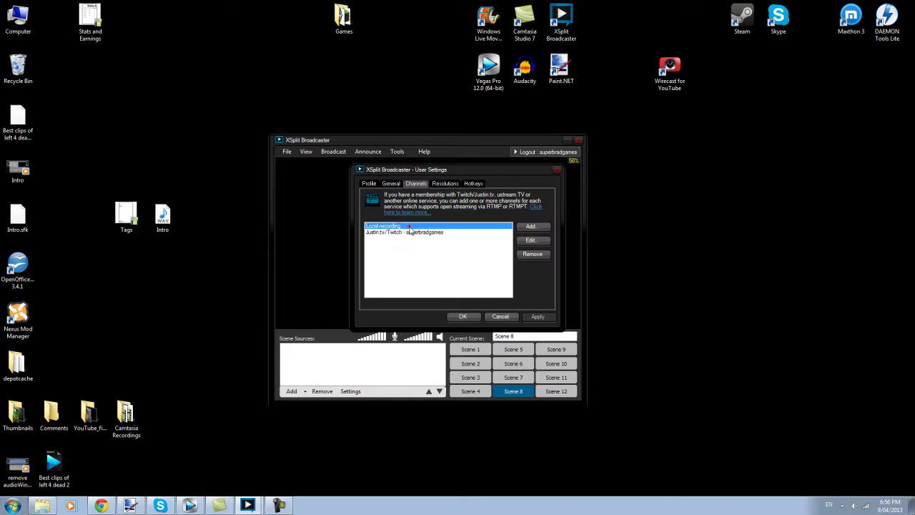
pyautogui.click(530, 241)
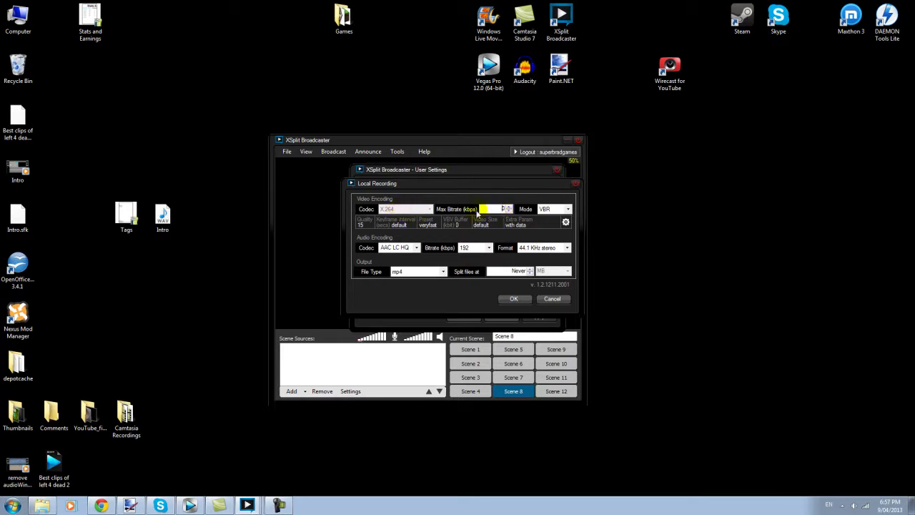
# Check the bitrate mode (VBR), audio bitrate (192) and audio format (44.1 KHz stereo), leaving them unchanged.
pyautogui.click(567, 210)
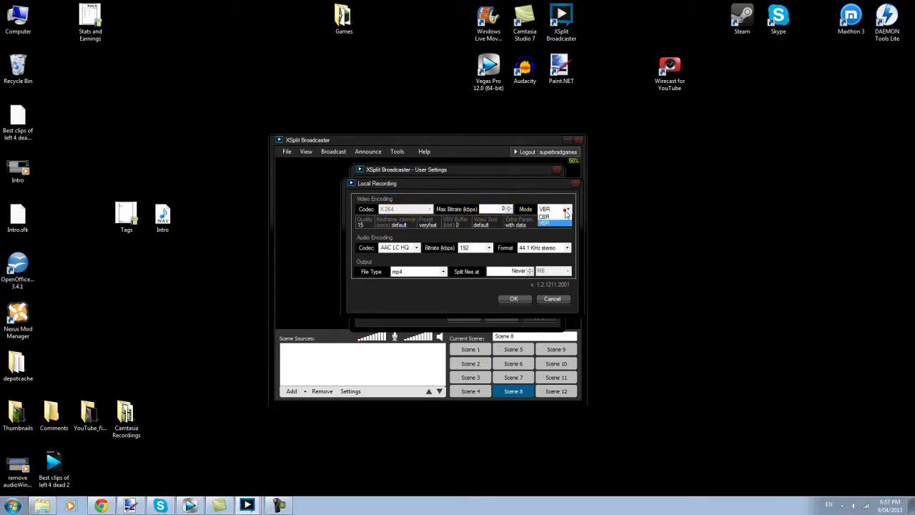
pyautogui.click(561, 223)
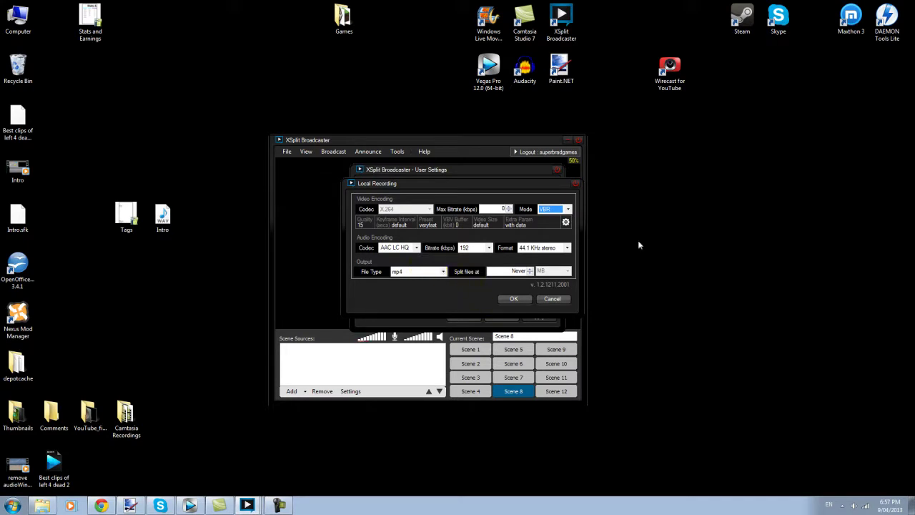
pyautogui.click(472, 247)
pyautogui.click(474, 264)
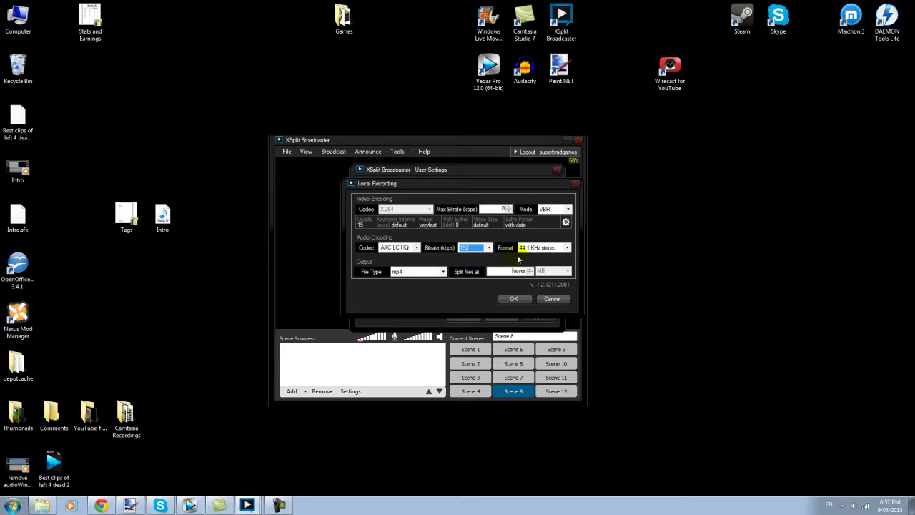
pyautogui.click(526, 248)
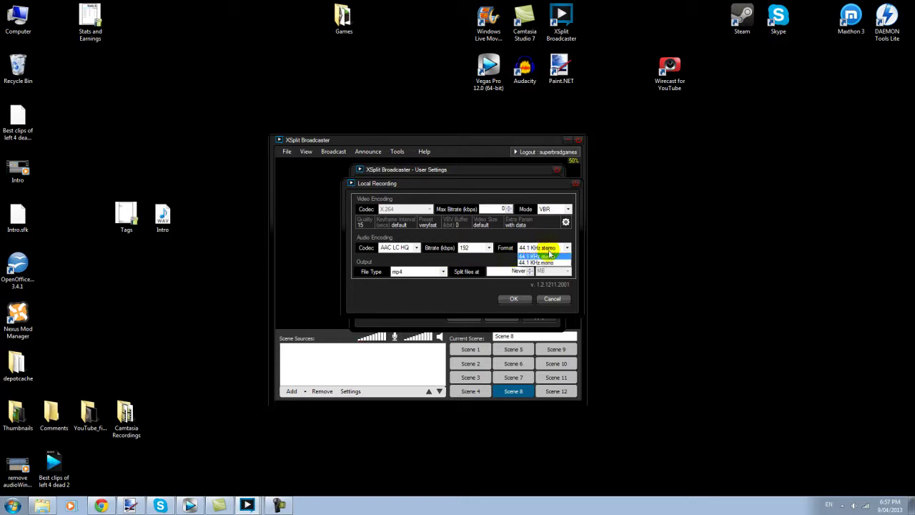
pyautogui.click(549, 256)
# Keep mp4 as the file type, cancel the recording settings, and view the Resolutions list.
pyautogui.click(443, 272)
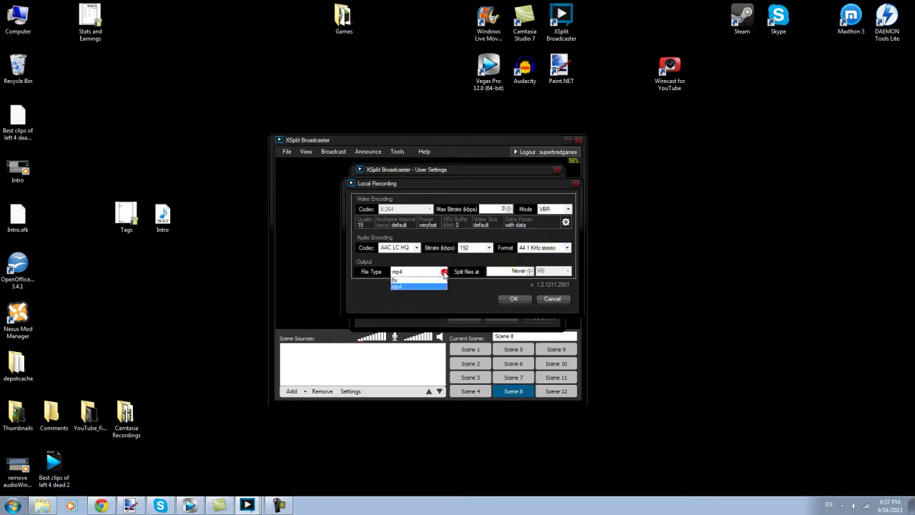
pyautogui.click(444, 272)
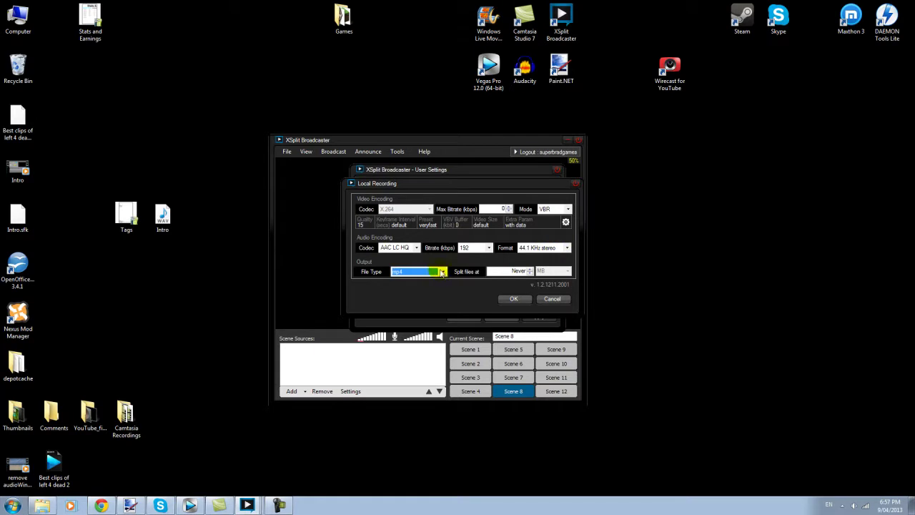
pyautogui.click(443, 272)
pyautogui.click(443, 272)
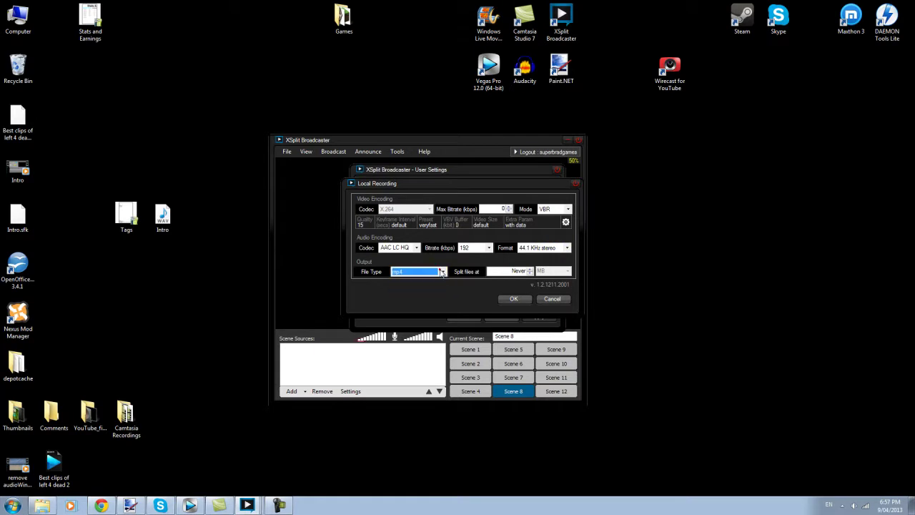
pyautogui.click(460, 302)
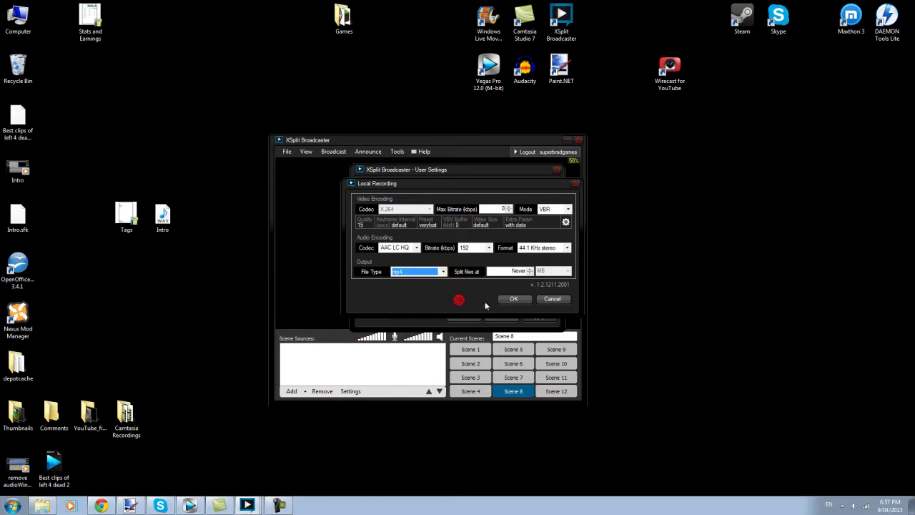
pyautogui.click(550, 299)
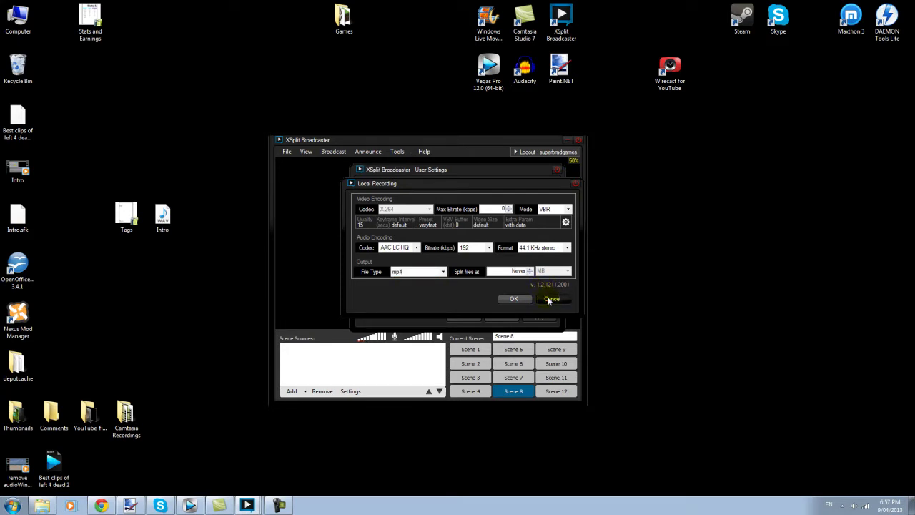
pyautogui.click(445, 183)
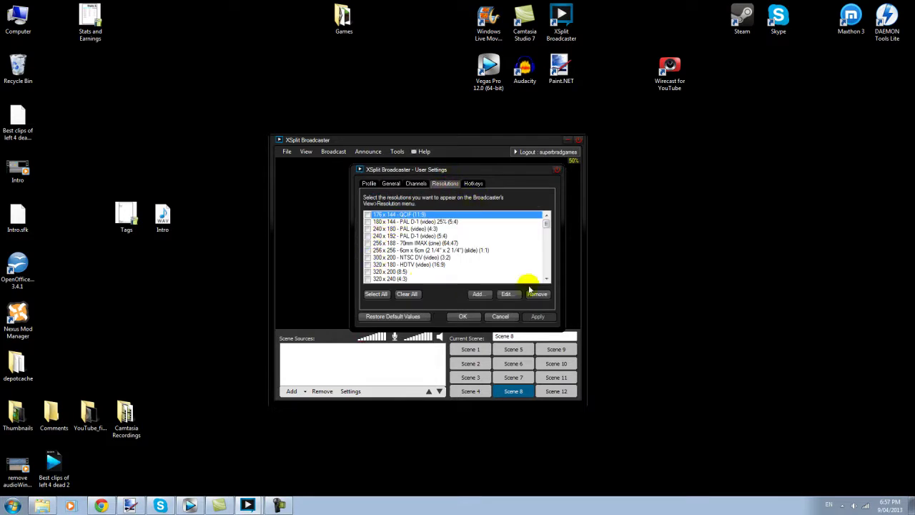
pyautogui.click(367, 265)
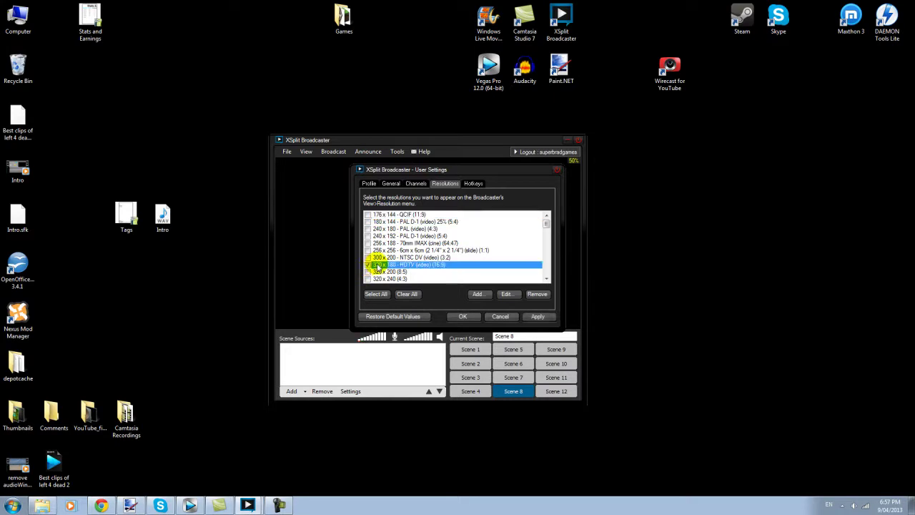
pyautogui.click(367, 266)
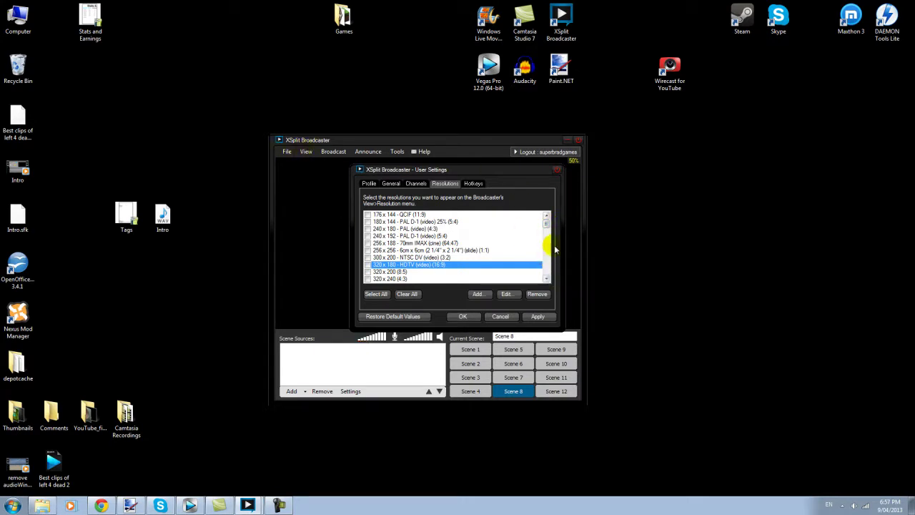
pyautogui.moveTo(548, 221); pyautogui.dragTo(549, 268)
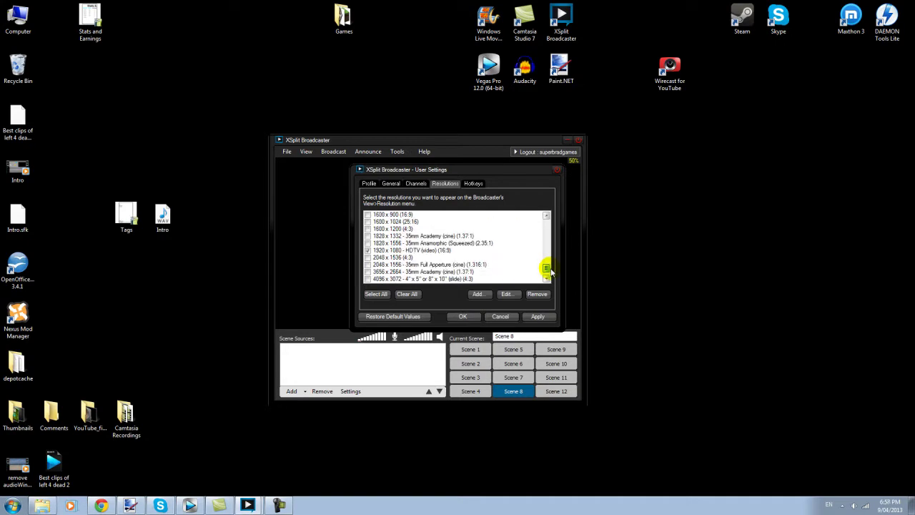
# Review the Hotkeys and Resolutions tabs in General settings, then cancel without saving.
pyautogui.click(473, 183)
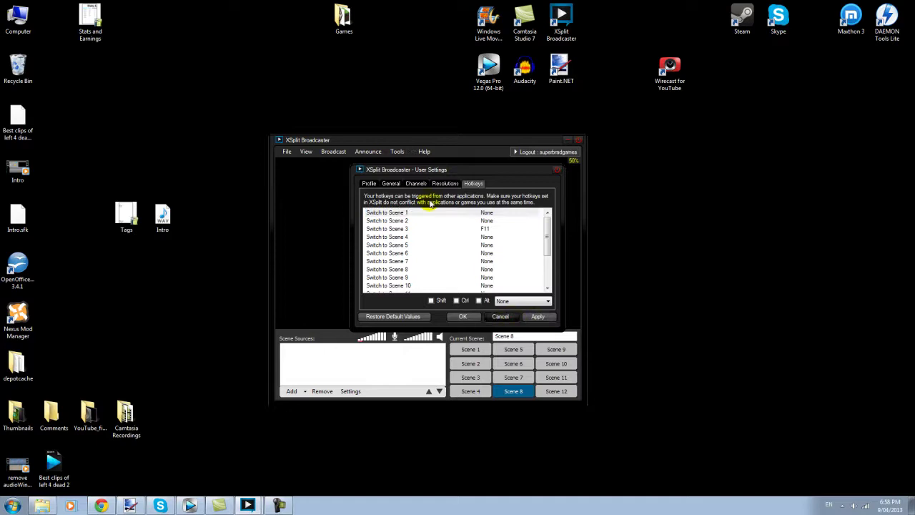
pyautogui.press('Escape')
pyautogui.click(397, 152)
pyautogui.click(425, 184)
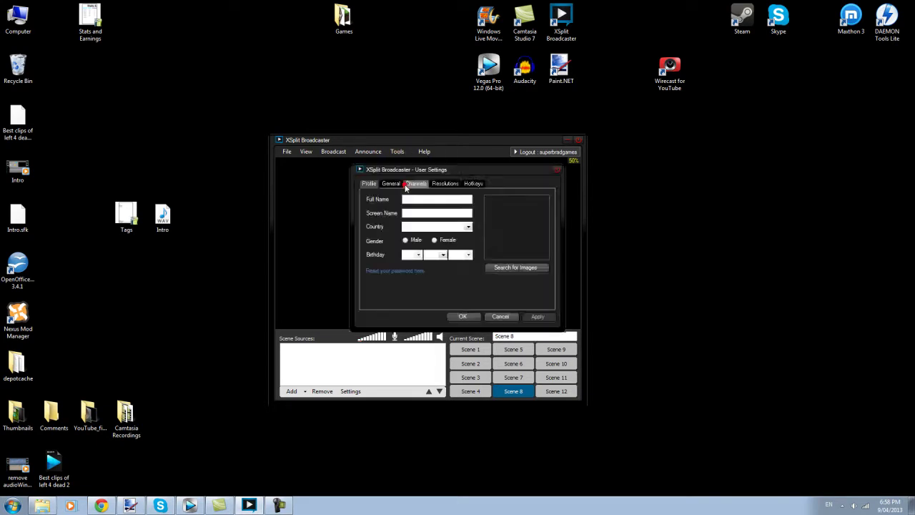
pyautogui.click(424, 184)
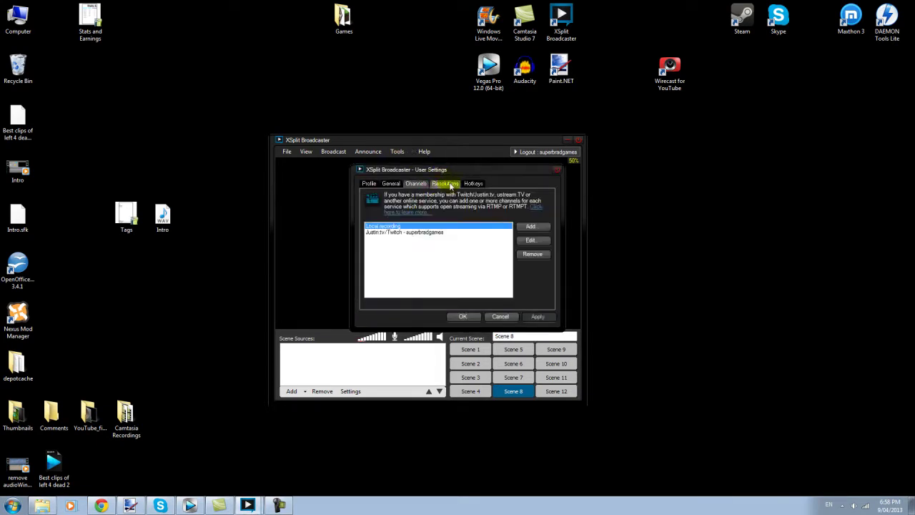
pyautogui.click(445, 184)
pyautogui.click(473, 183)
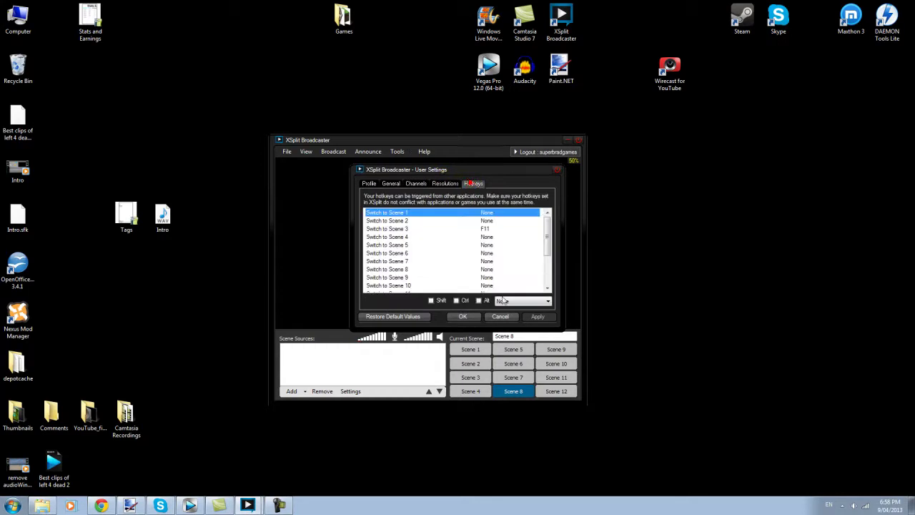
pyautogui.click(501, 316)
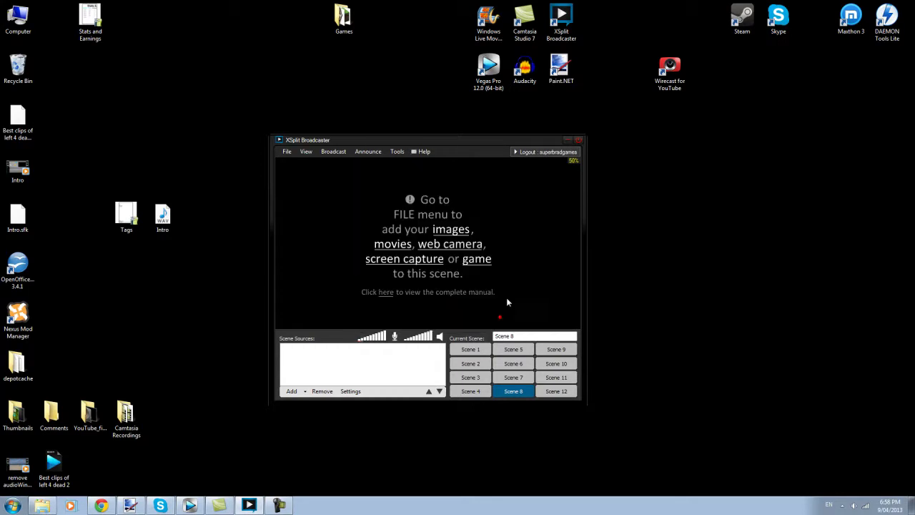
# Set the output resolution to 1280 x 720, replacing a brief 480 x 360 choice.
pyautogui.click(305, 153)
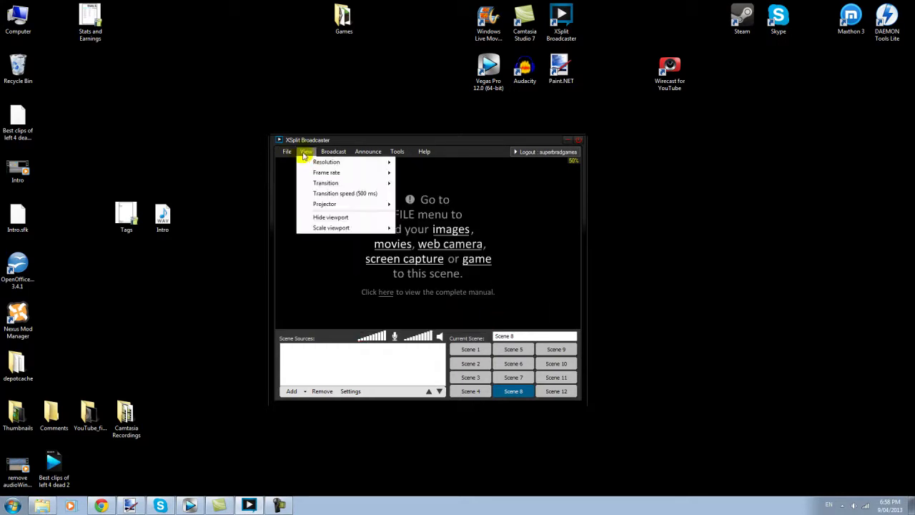
pyautogui.moveTo(348, 163)
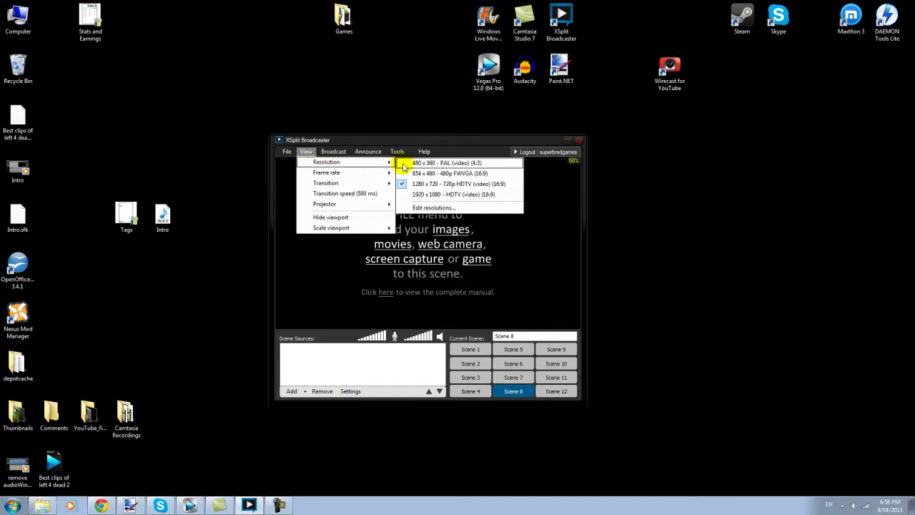
pyautogui.click(404, 167)
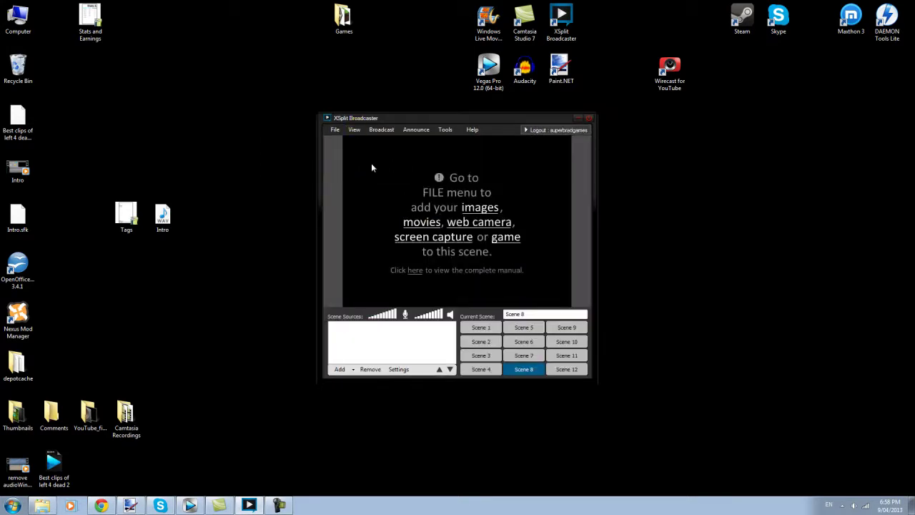
pyautogui.click(356, 130)
pyautogui.moveTo(366, 141)
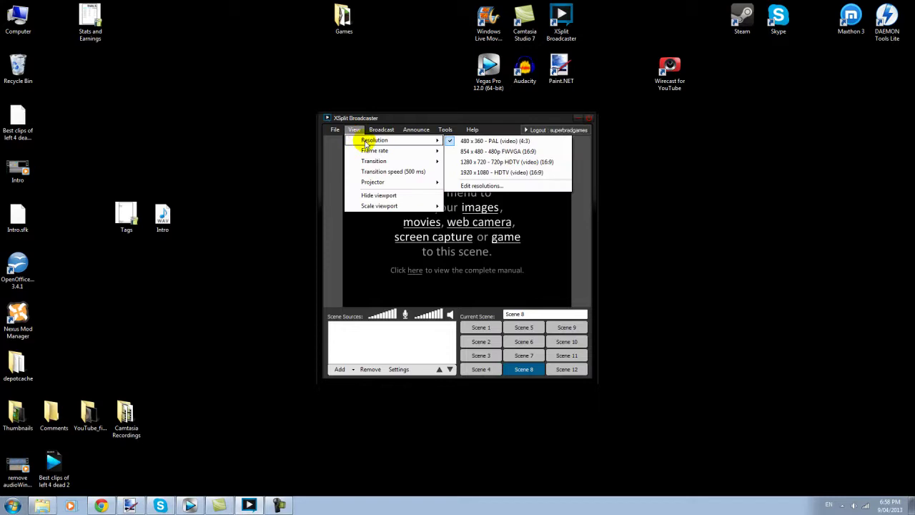
pyautogui.click(473, 142)
pyautogui.click(354, 129)
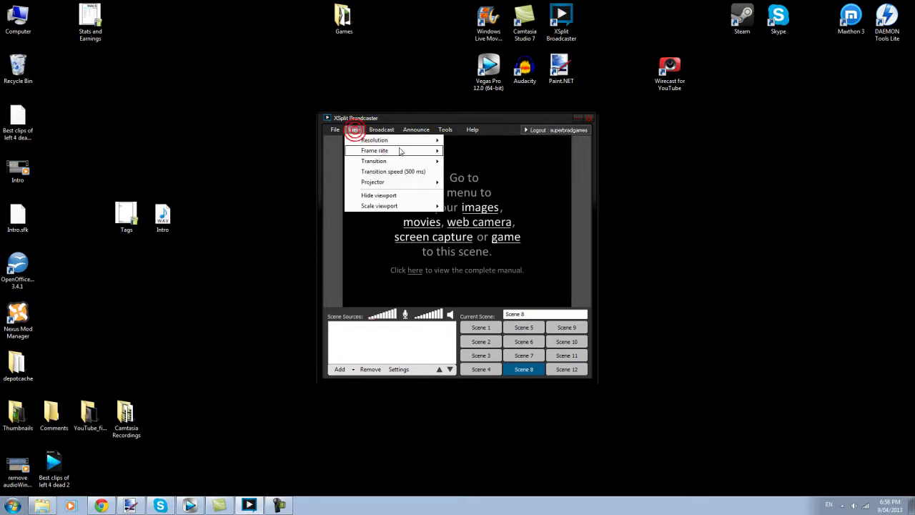
pyautogui.moveTo(410, 141)
pyautogui.click(465, 164)
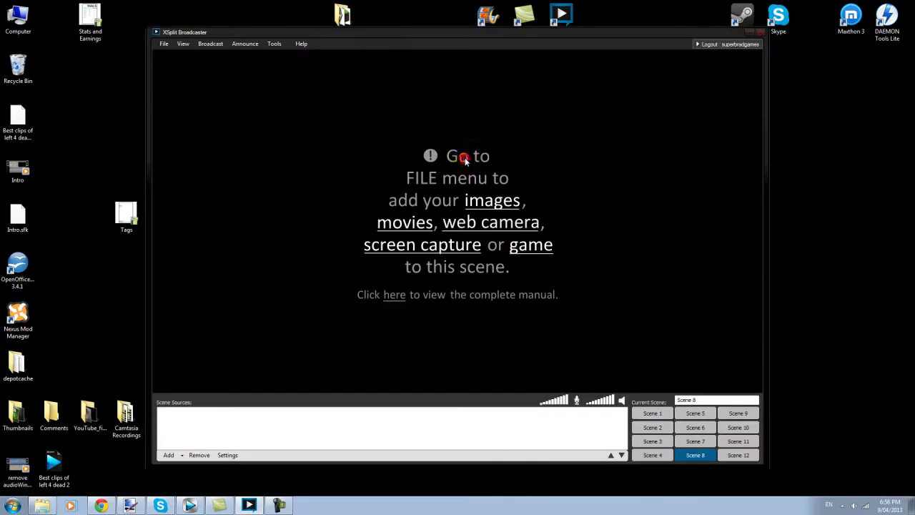
pyautogui.moveTo(456, 40); pyautogui.dragTo(506, 50)
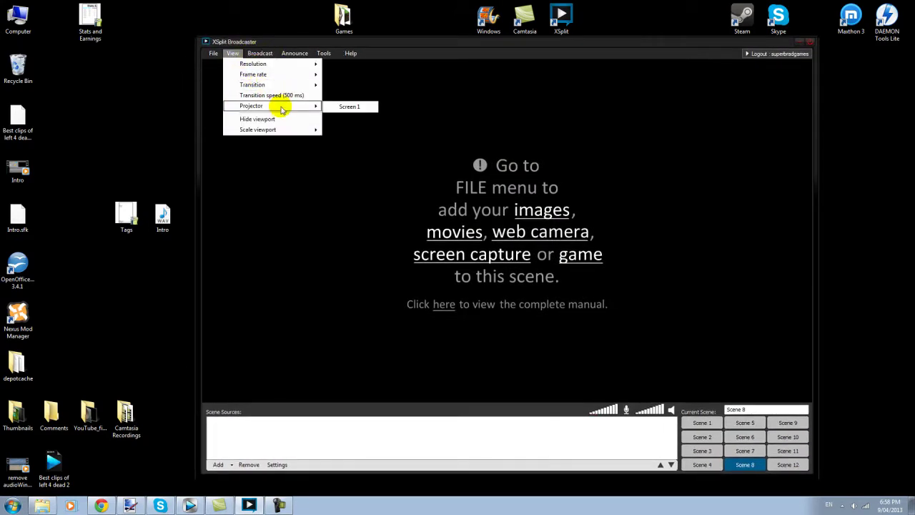
# Scale the preview viewport to 50% and reposition the window on the desktop.
pyautogui.moveTo(282, 129)
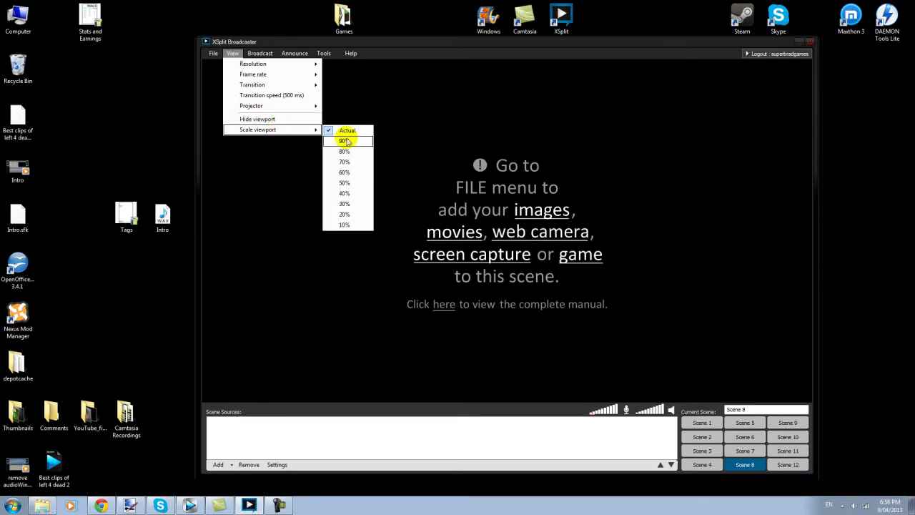
pyautogui.click(348, 182)
pyautogui.moveTo(420, 117); pyautogui.dragTo(491, 137)
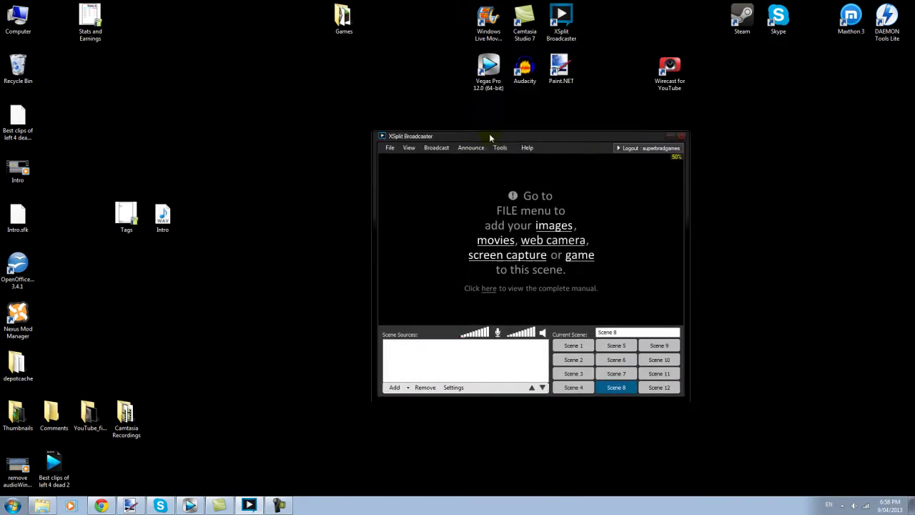
pyautogui.click(388, 148)
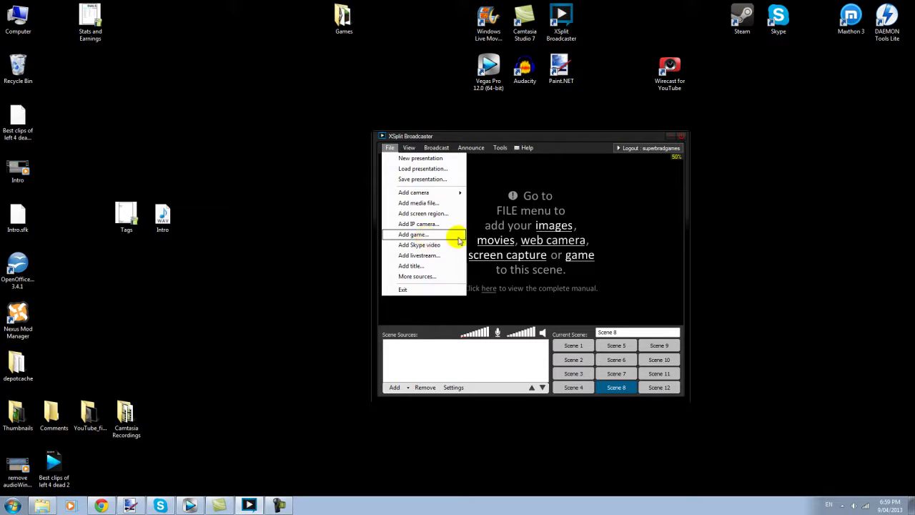
# Look over the File menu's Add camera option and the Tools menu without adding anything.
pyautogui.moveTo(459, 193)
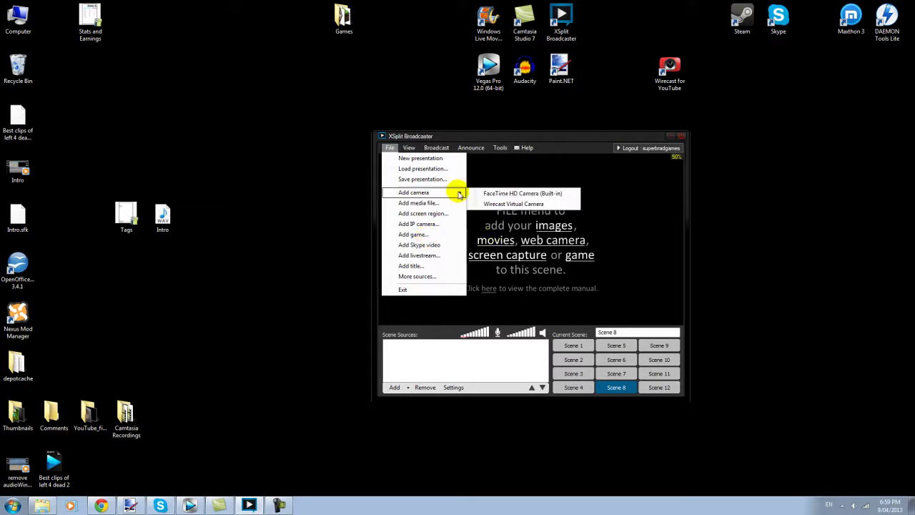
pyautogui.click(494, 194)
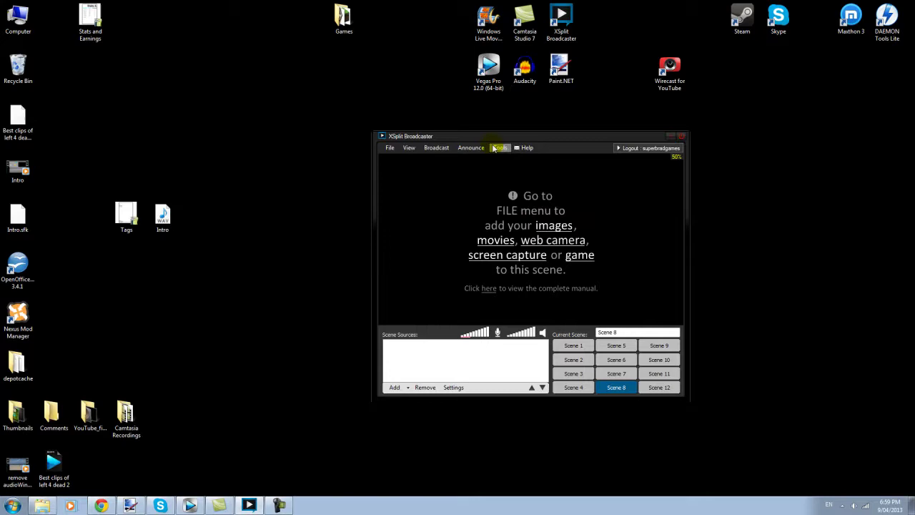
pyautogui.click(500, 148)
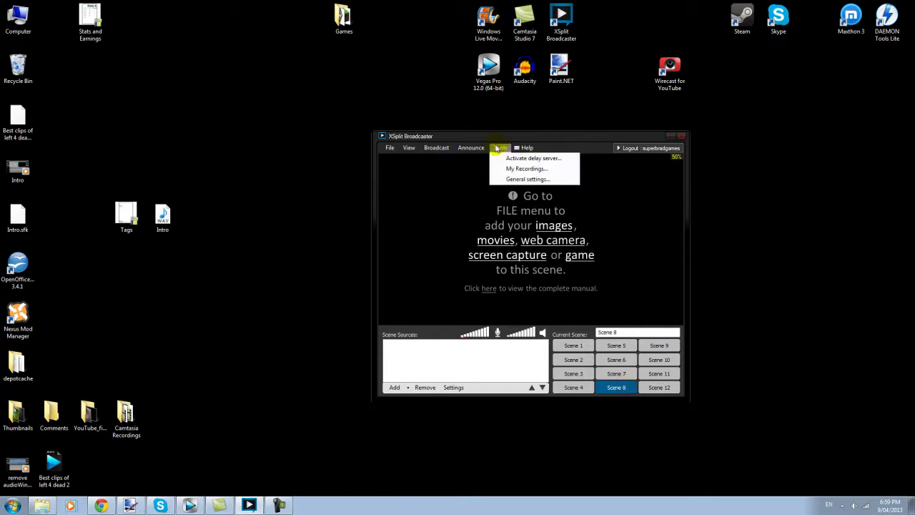
pyautogui.moveTo(396, 147)
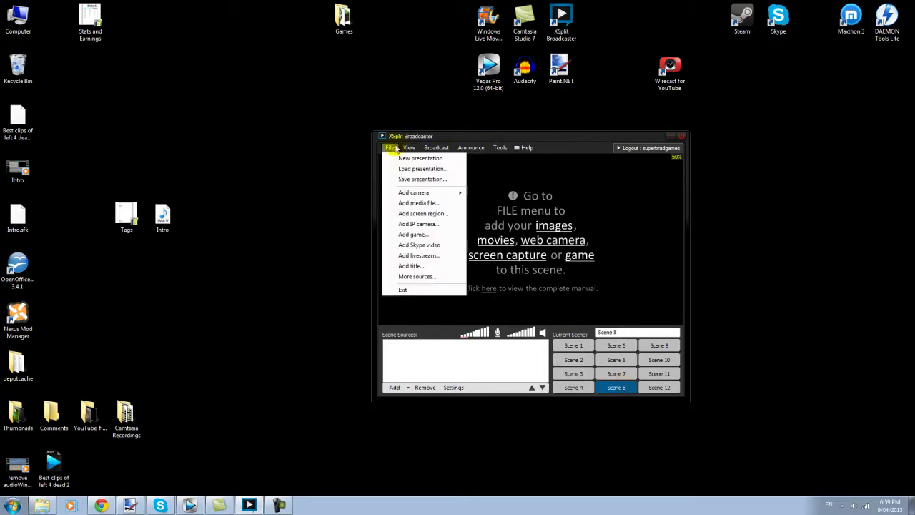
# Add a full-desktop 1920 x 1080 screen region and stretch it to fill the preview.
pyautogui.click(432, 215)
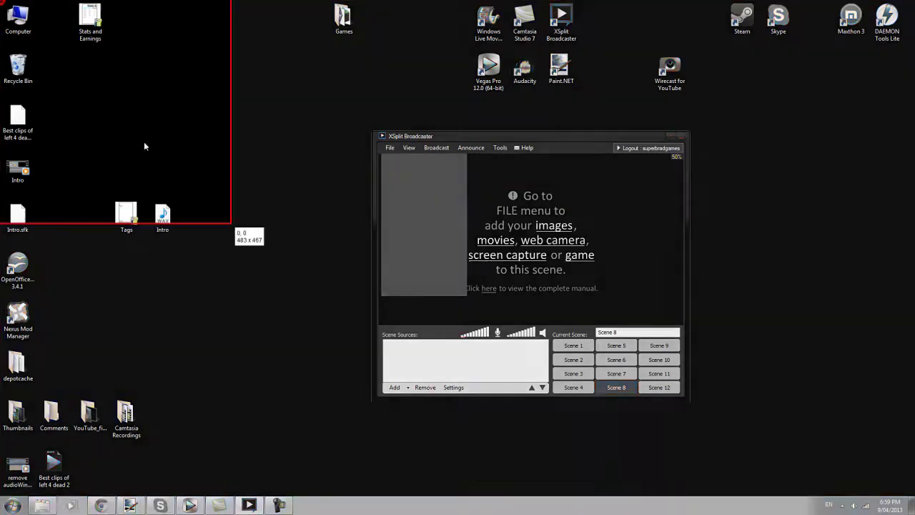
pyautogui.click(144, 143)
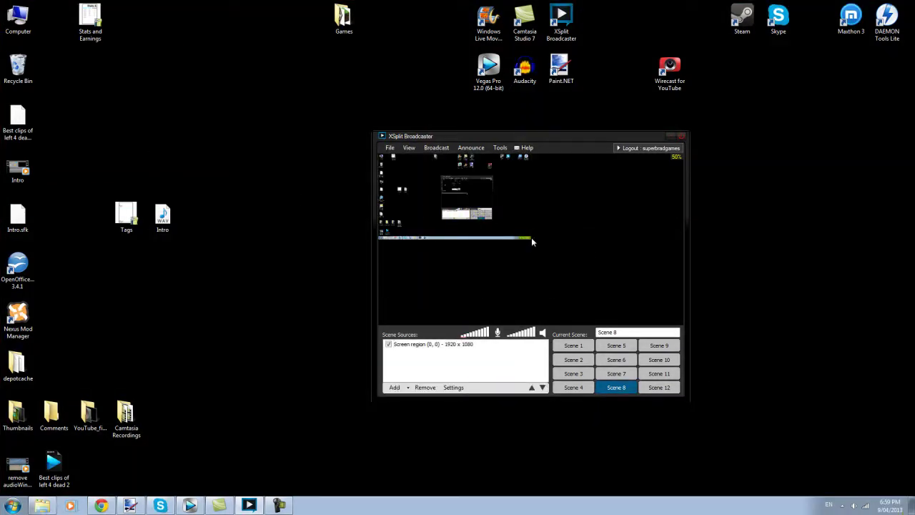
pyautogui.moveTo(531, 239); pyautogui.dragTo(738, 353)
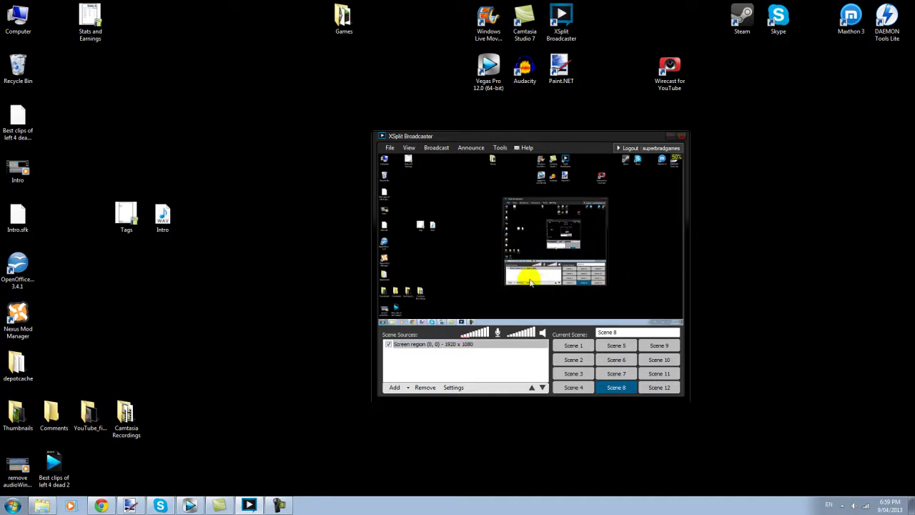
# Inspect the screen region's Screen, Color and Layout settings without changing them.
pyautogui.rightClick(529, 246)
pyautogui.click(479, 256)
pyautogui.rightClick(469, 260)
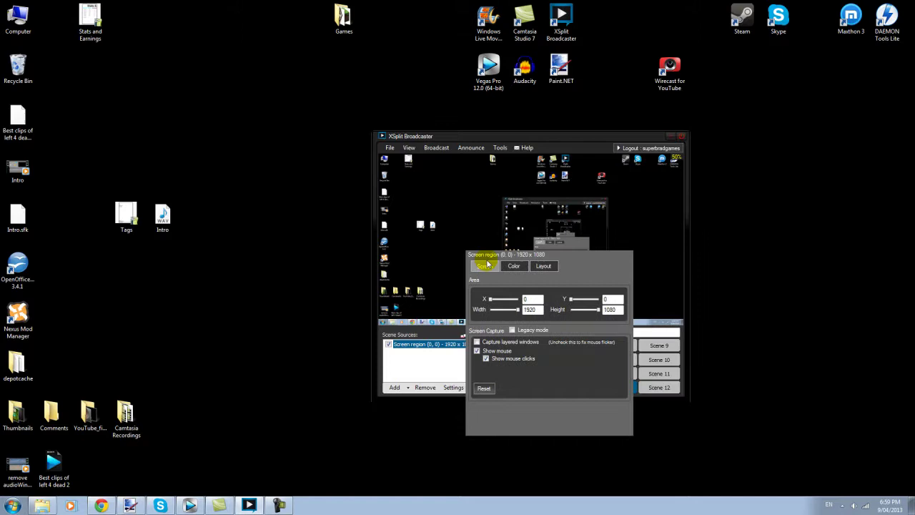
pyautogui.click(469, 230)
pyautogui.rightClick(468, 231)
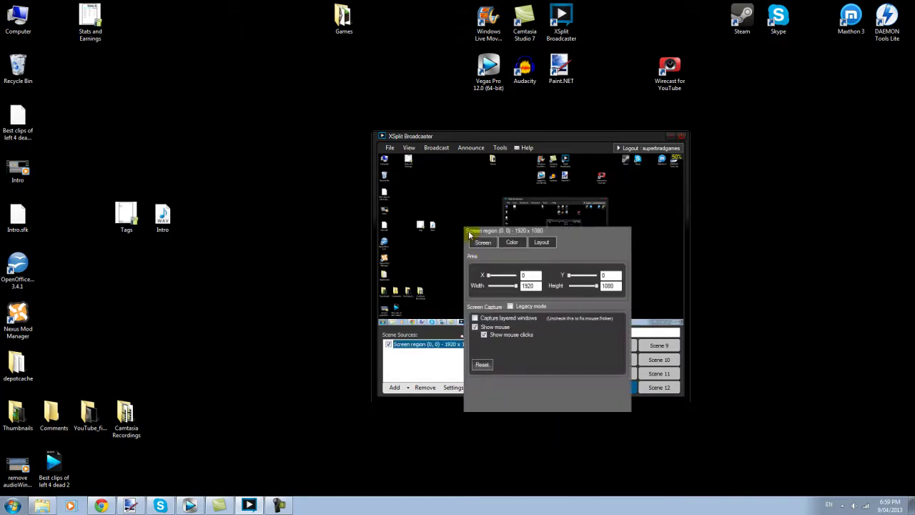
pyautogui.click(516, 242)
pyautogui.click(541, 243)
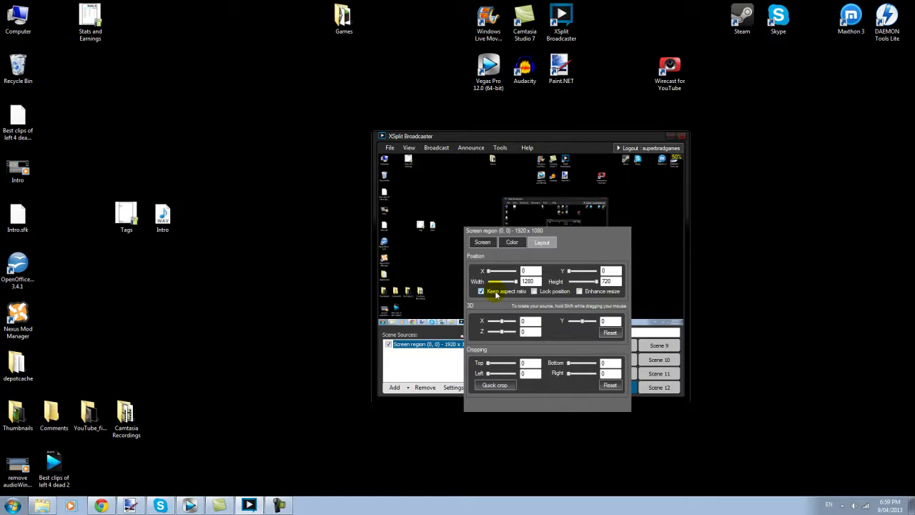
pyautogui.click(408, 159)
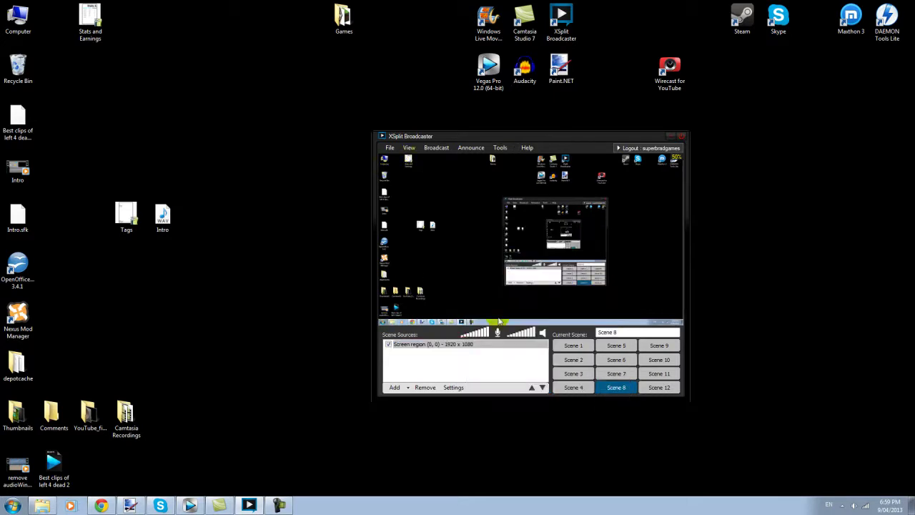
pyautogui.click(556, 279)
pyautogui.rightClick(460, 243)
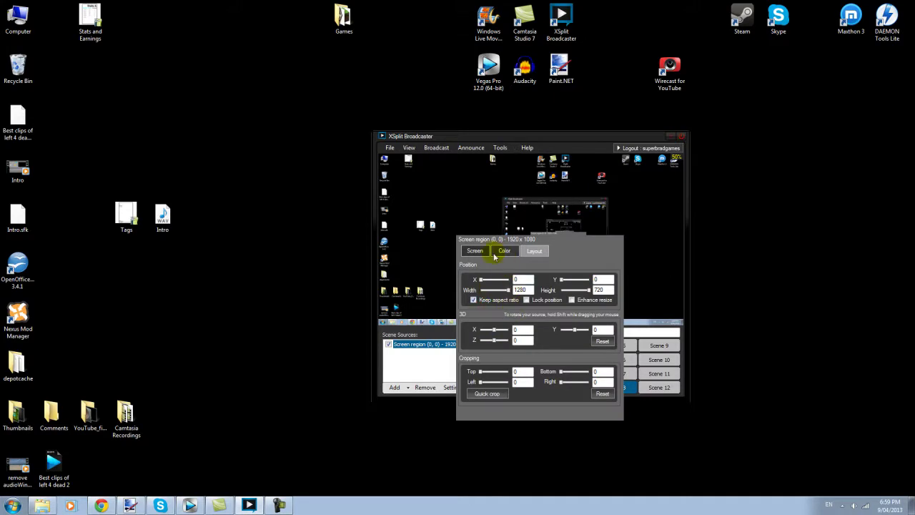
pyautogui.click(480, 218)
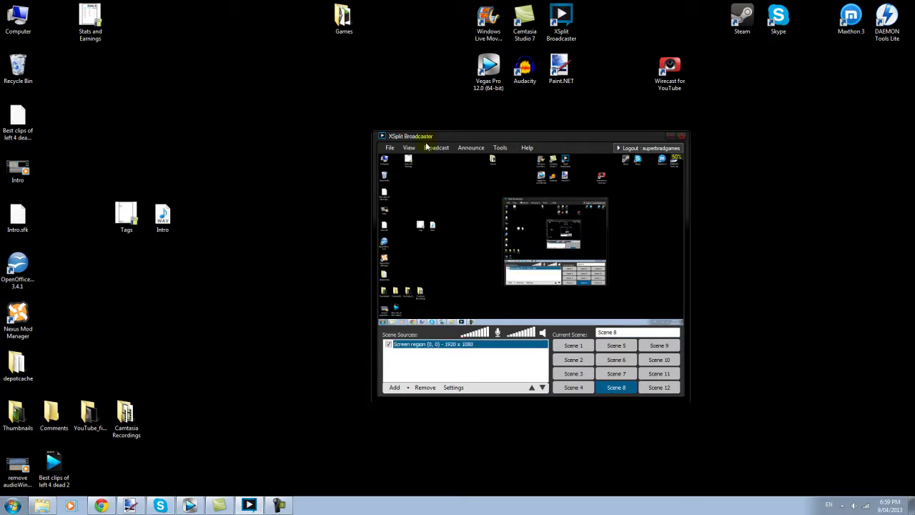
# Add the FaceTime HD Camera to Scene 8 and adjust its width in the Layout settings.
pyautogui.click(389, 147)
pyautogui.moveTo(409, 147)
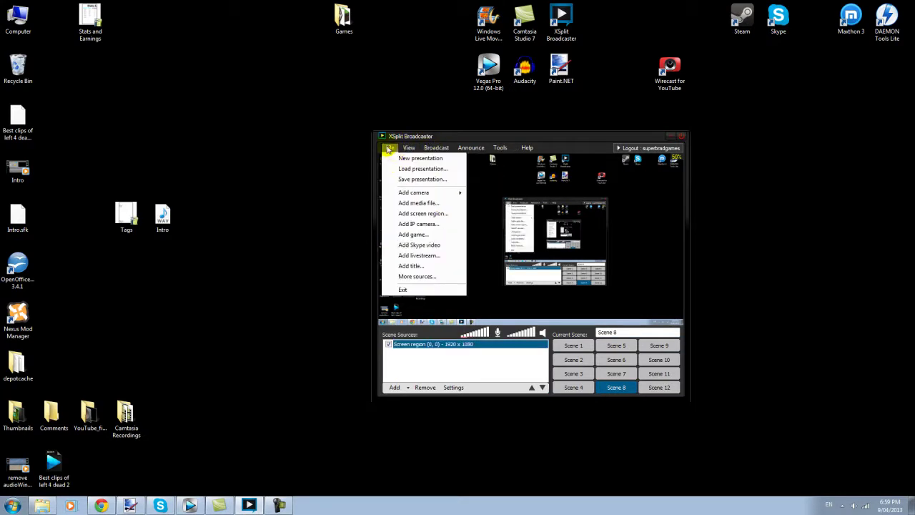
pyautogui.moveTo(457, 193)
pyautogui.click(500, 193)
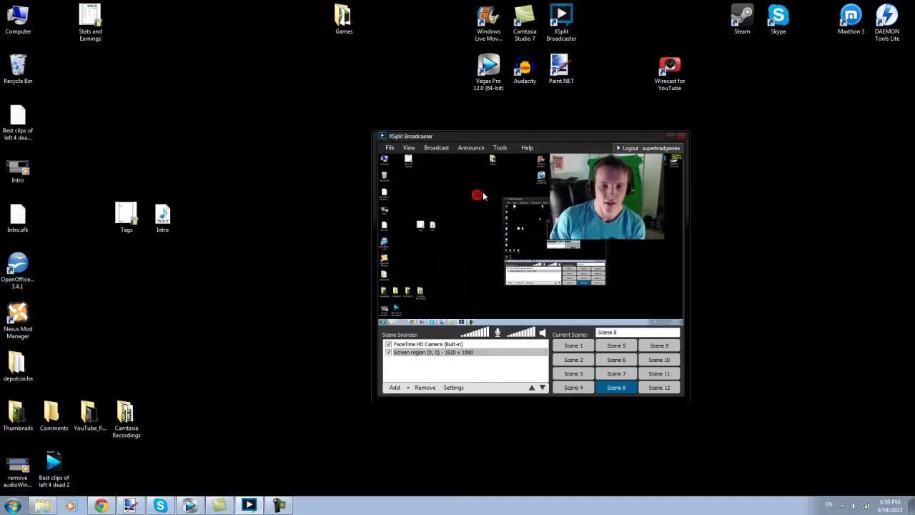
pyautogui.moveTo(533, 238); pyautogui.dragTo(605, 230)
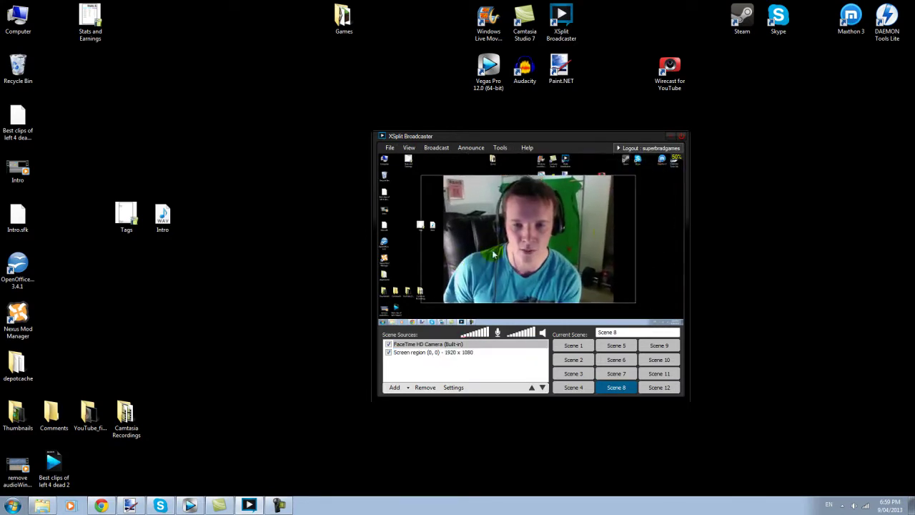
pyautogui.rightClick(575, 228)
pyautogui.moveTo(605, 279); pyautogui.dragTo(619, 279)
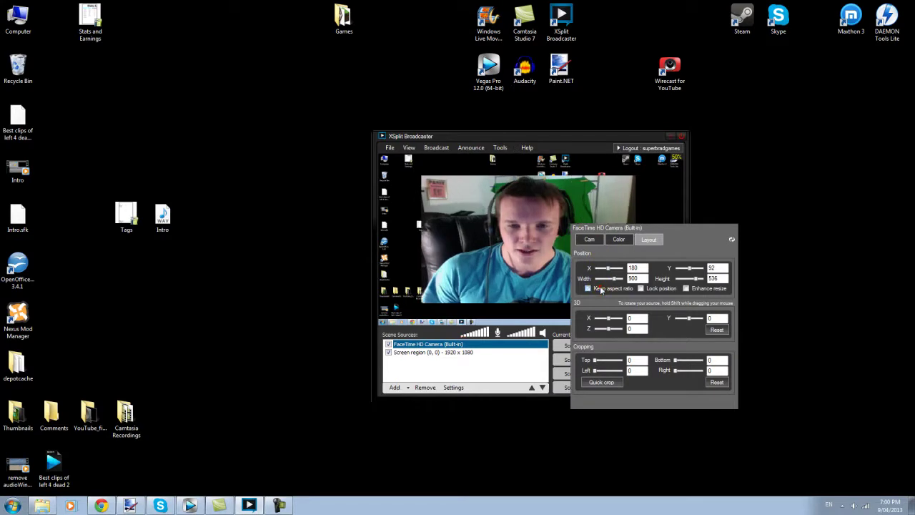
pyautogui.click(446, 221)
# Shrink the webcam and place it as a small overlay in the preview's top-left corner.
pyautogui.moveTo(513, 251); pyautogui.dragTo(478, 274)
pyautogui.moveTo(601, 200); pyautogui.dragTo(334, 164)
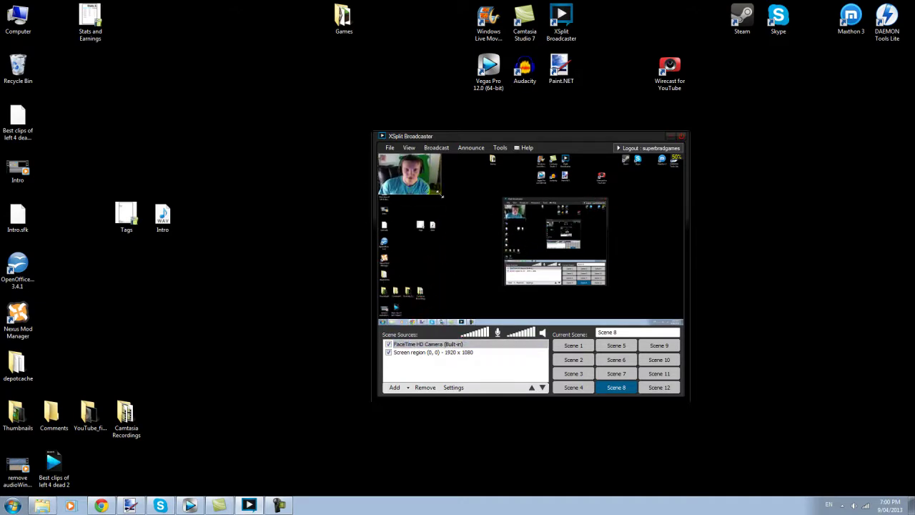
pyautogui.moveTo(440, 194); pyautogui.dragTo(428, 190)
pyautogui.moveTo(420, 344); pyautogui.dragTo(411, 379)
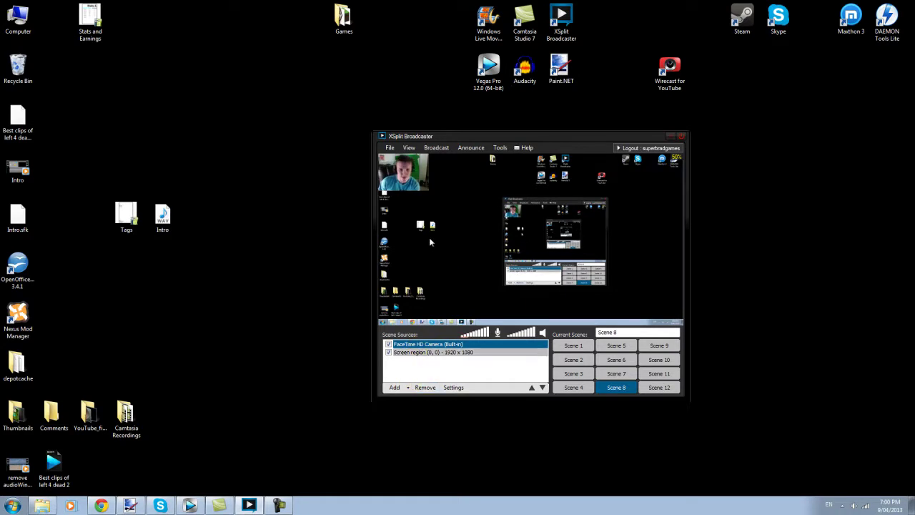
pyautogui.moveTo(412, 177); pyautogui.dragTo(305, 83)
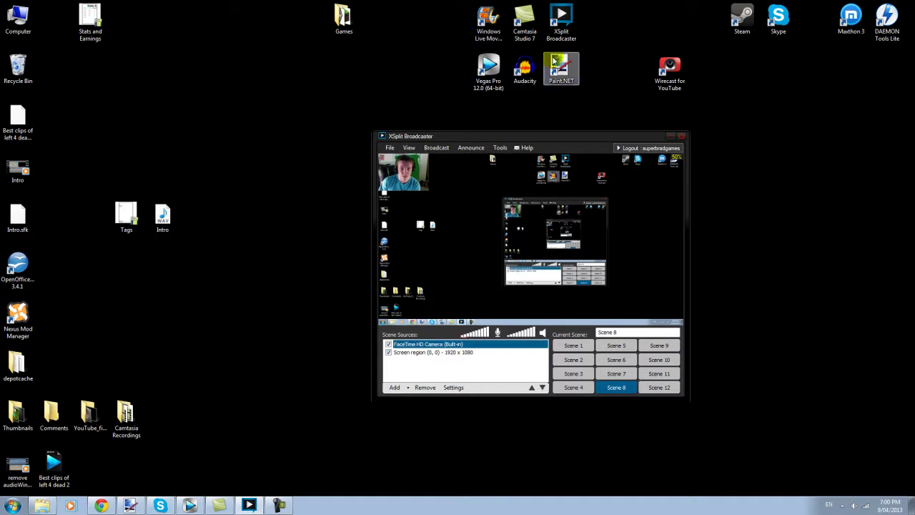
pyautogui.click(390, 186)
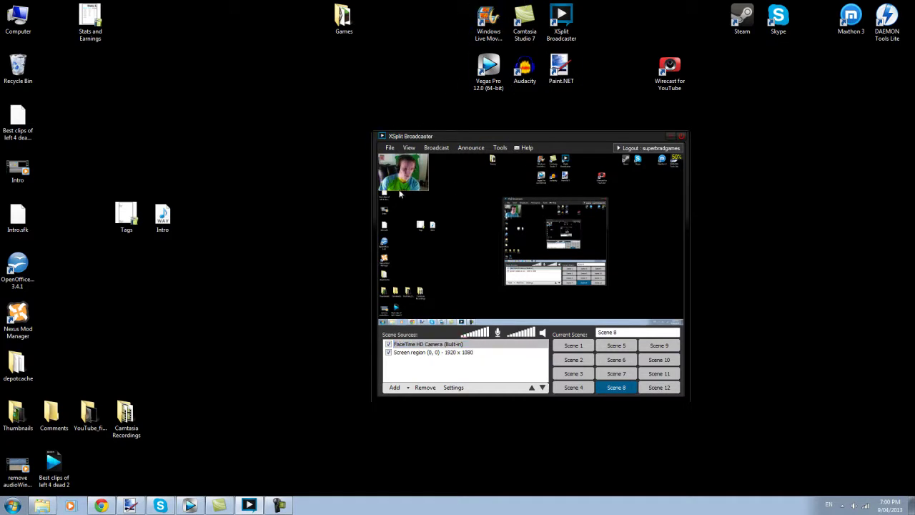
pyautogui.click(390, 186)
pyautogui.click(395, 209)
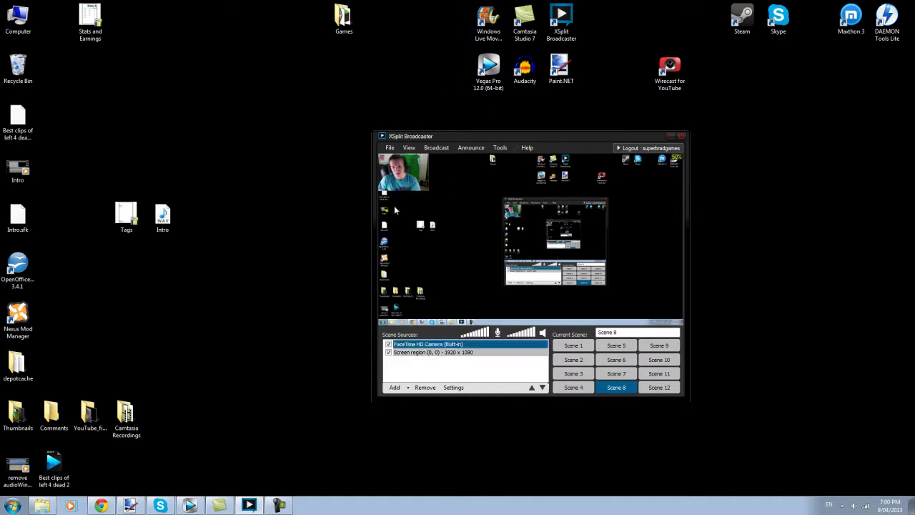
pyautogui.click(391, 147)
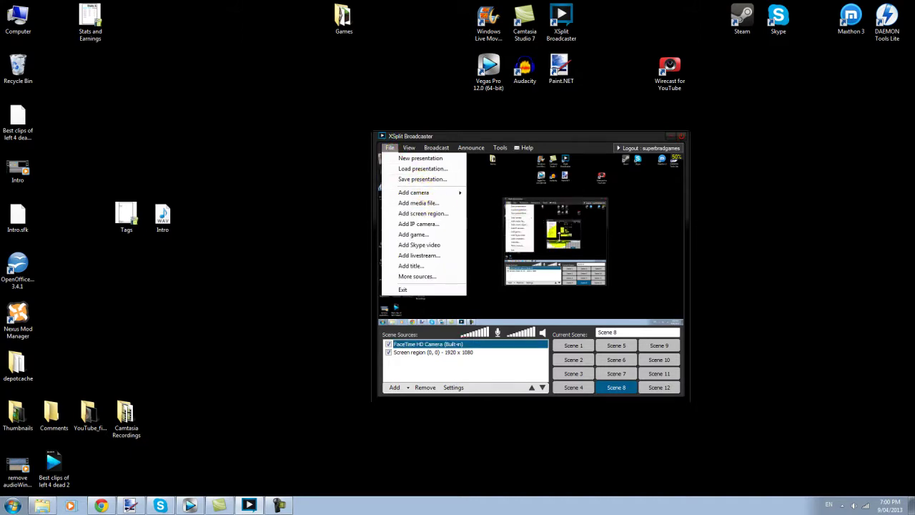
pyautogui.click(558, 238)
pyautogui.click(619, 375)
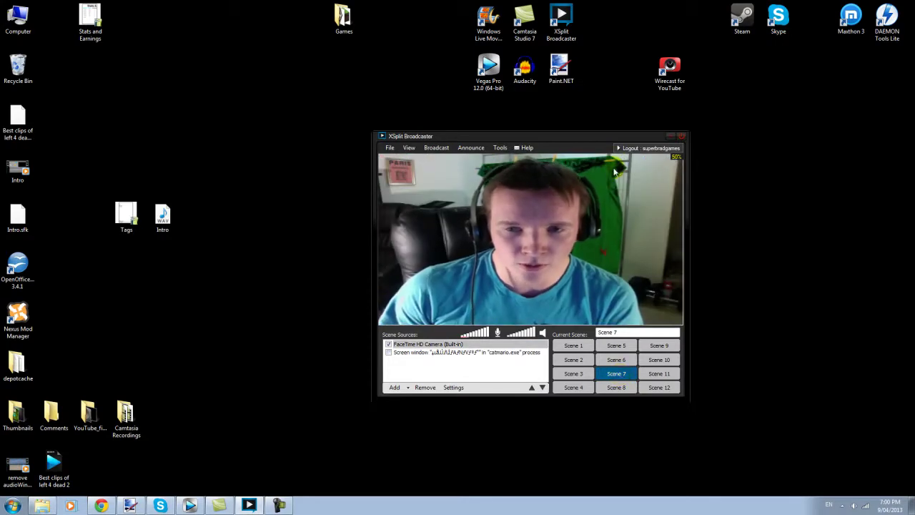
pyautogui.click(615, 362)
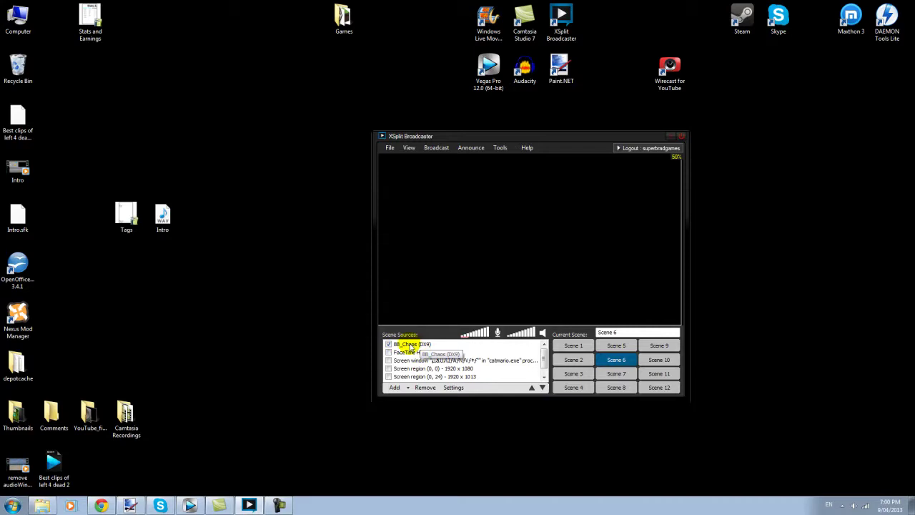
pyautogui.click(616, 346)
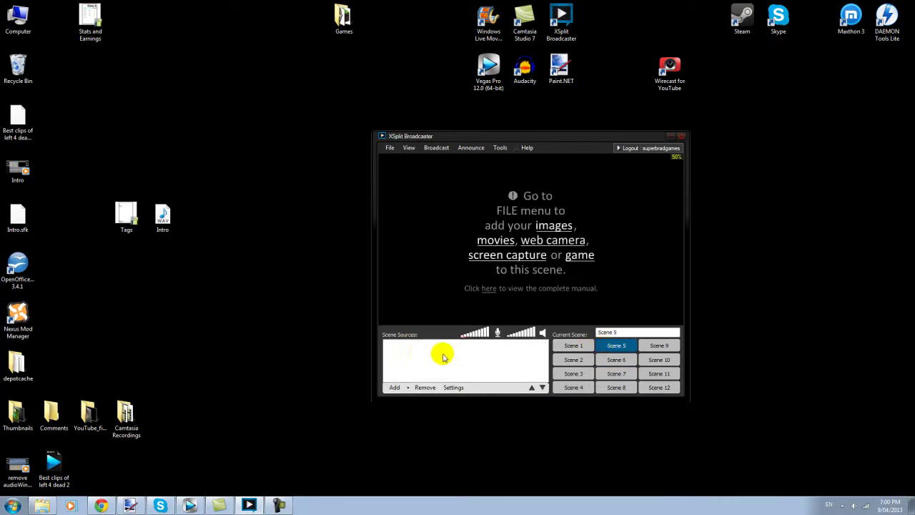
pyautogui.click(573, 346)
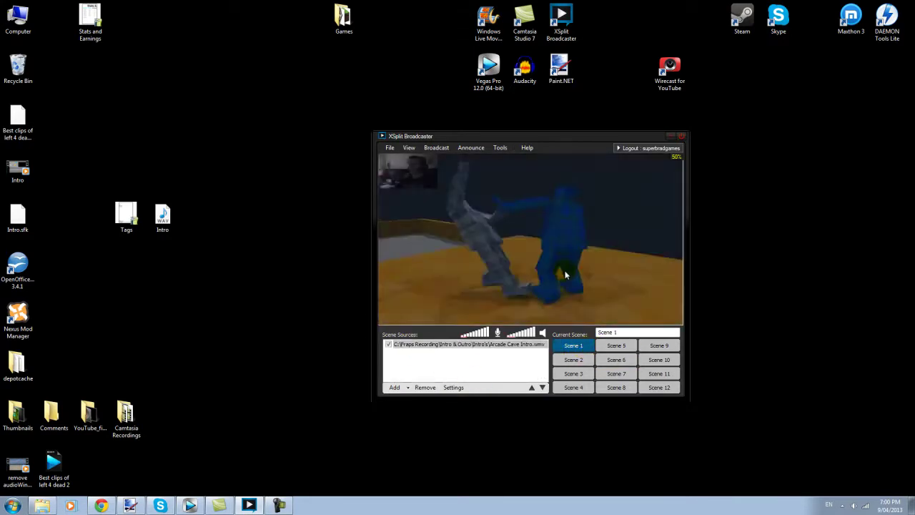
pyautogui.click(576, 360)
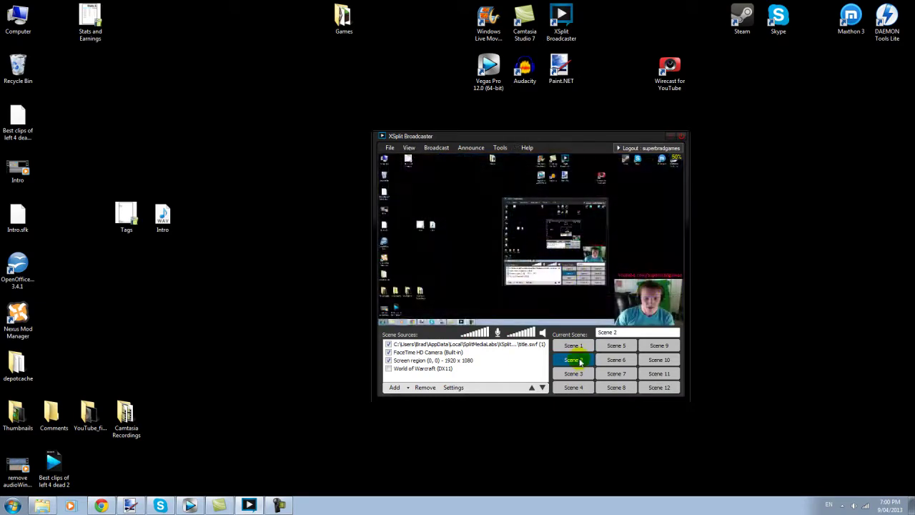
pyautogui.click(616, 360)
pyautogui.click(616, 385)
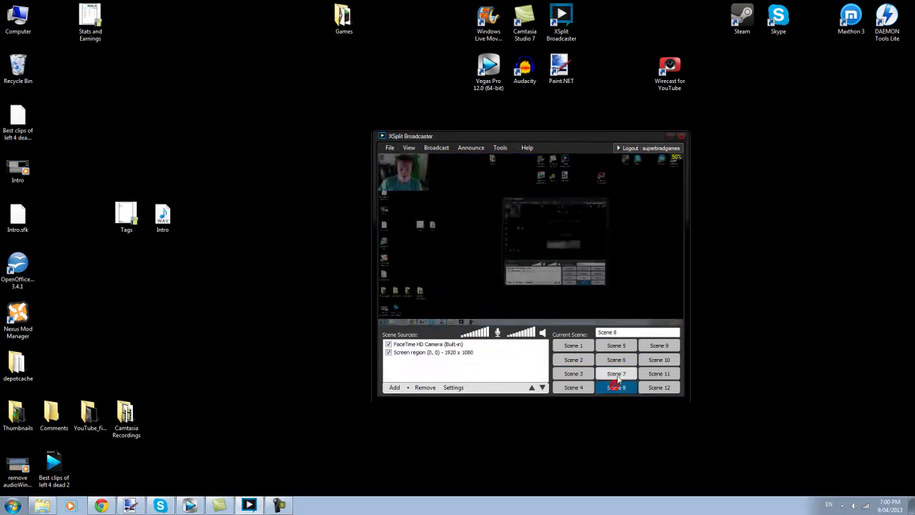
pyautogui.click(390, 148)
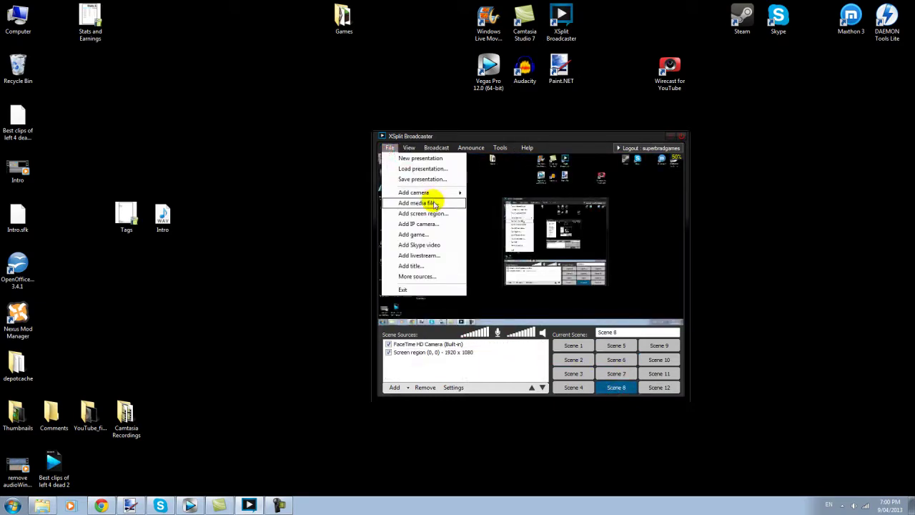
pyautogui.click(422, 203)
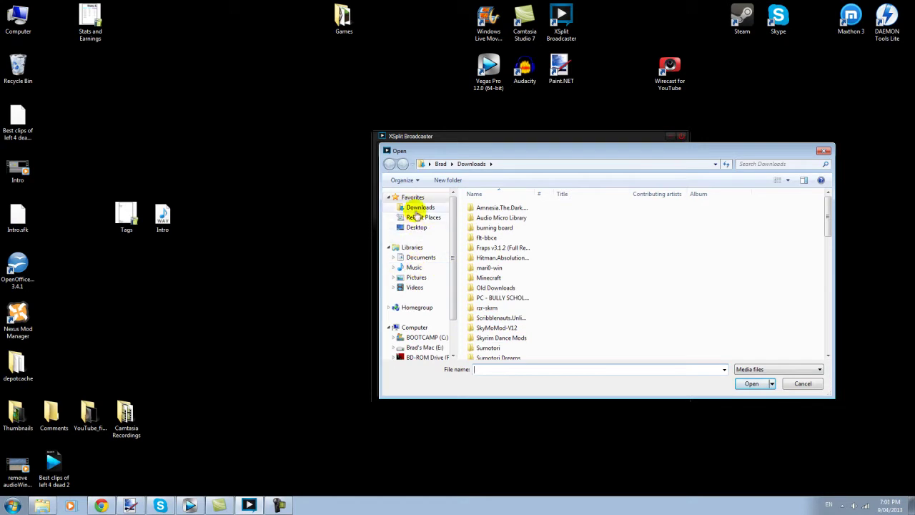
pyautogui.click(415, 216)
pyautogui.click(415, 227)
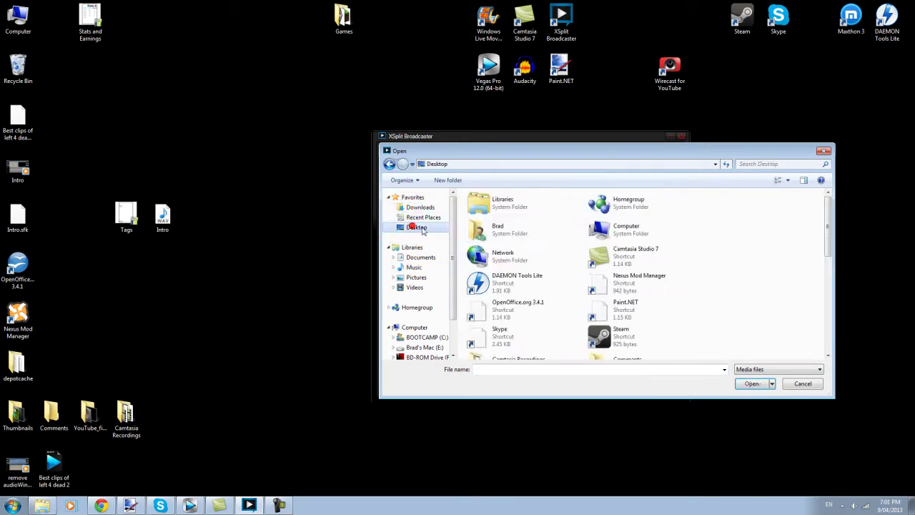
pyautogui.click(824, 152)
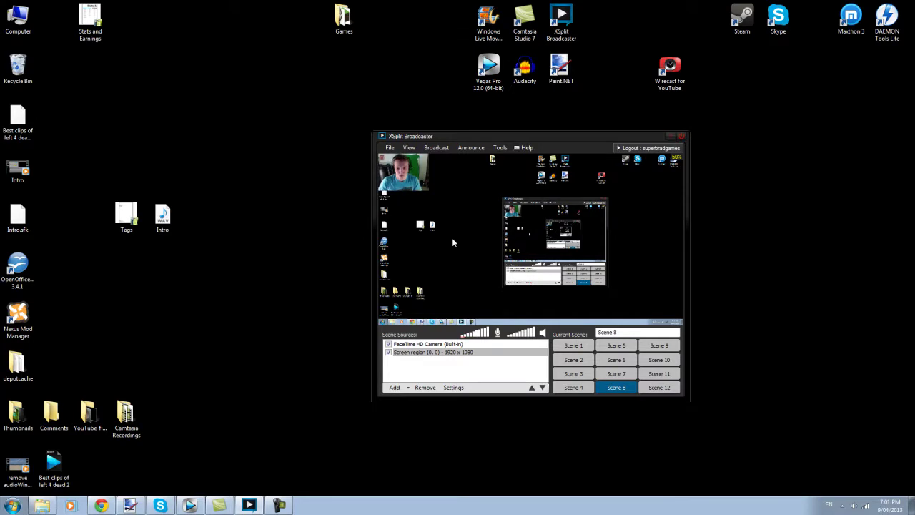
pyautogui.click(575, 346)
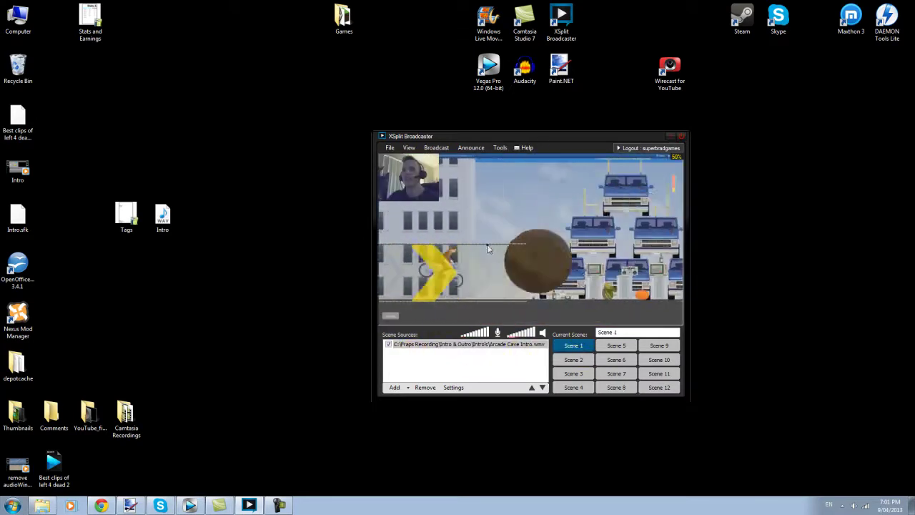
pyautogui.rightClick(489, 248)
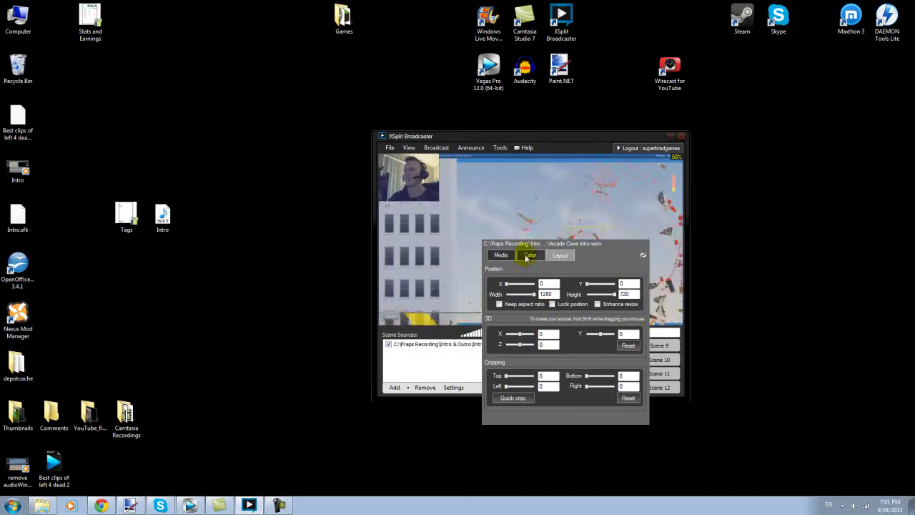
pyautogui.click(500, 255)
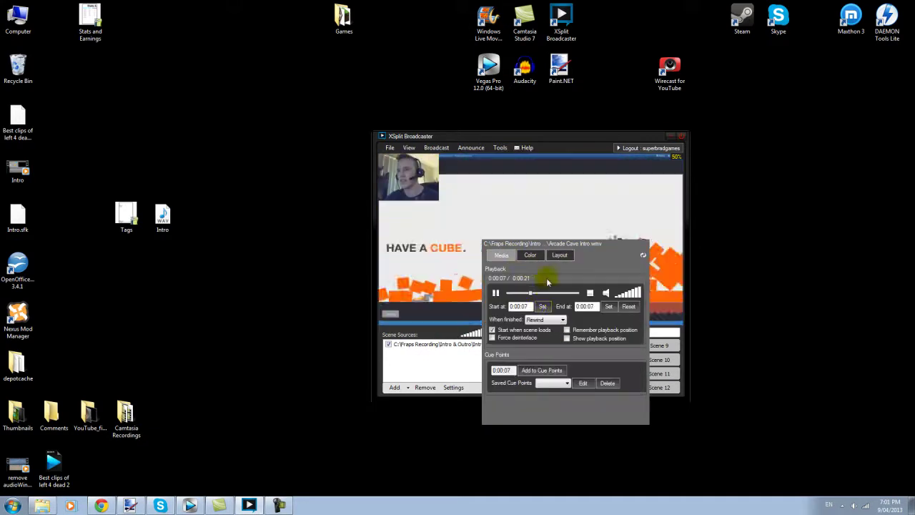
pyautogui.click(496, 292)
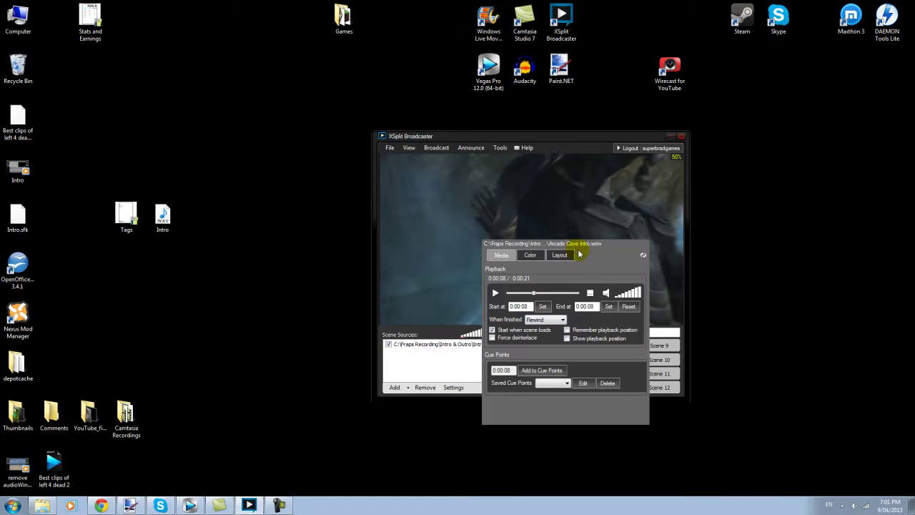
pyautogui.moveTo(581, 254); pyautogui.dragTo(766, 285)
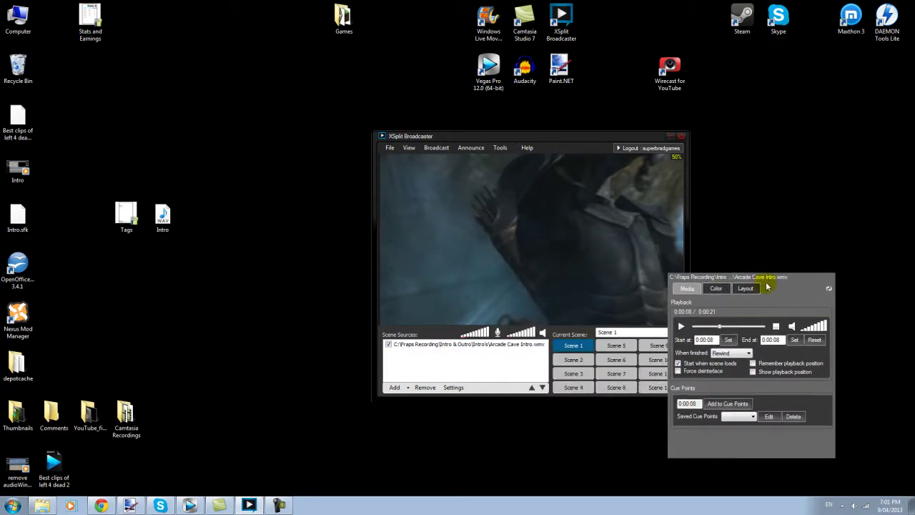
pyautogui.click(585, 348)
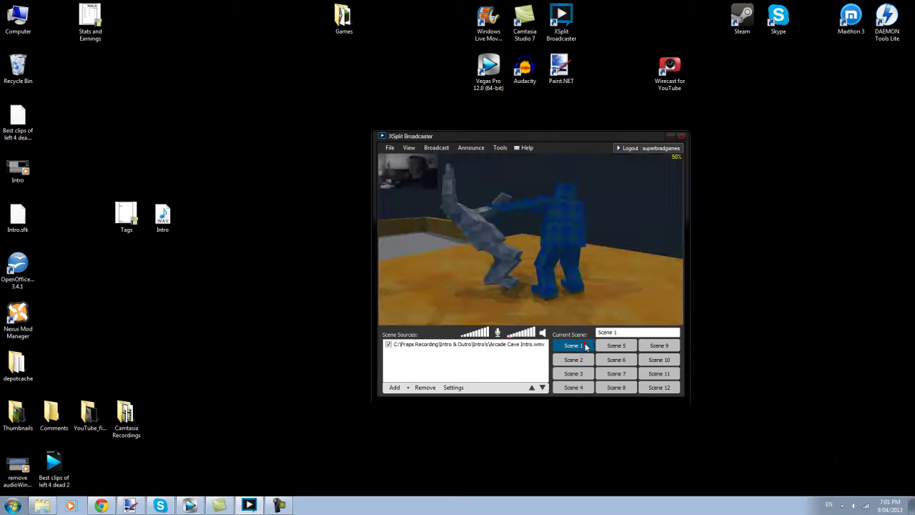
# Select and deselect Scene 8's screen region, glance at Scene 9, and return to Scene 8.
pyautogui.click(615, 384)
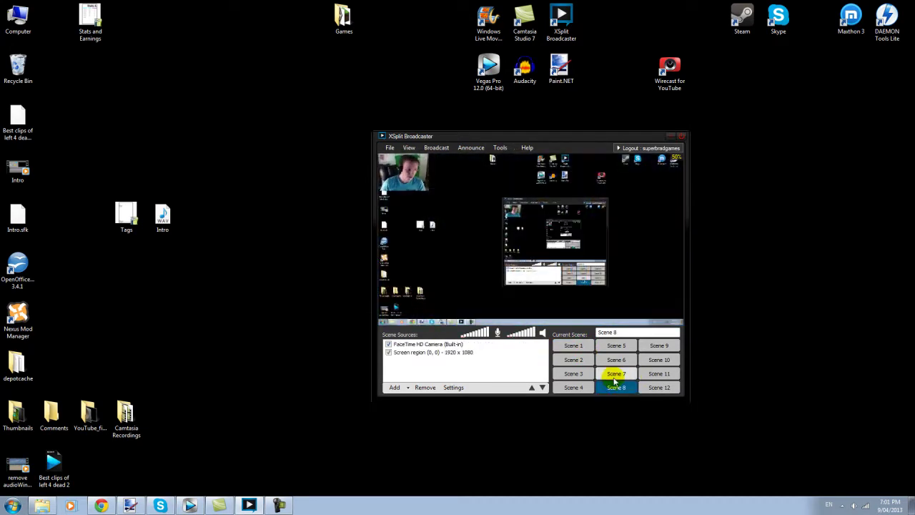
pyautogui.click(538, 288)
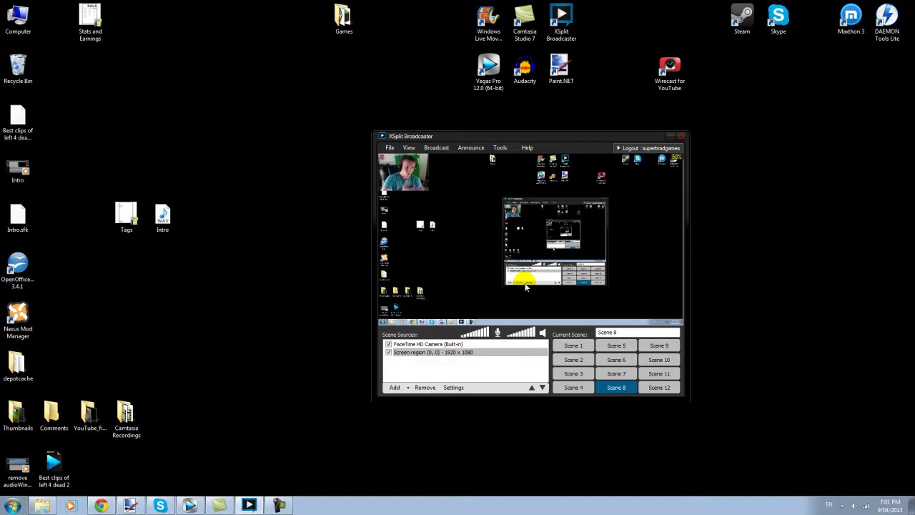
pyautogui.click(526, 286)
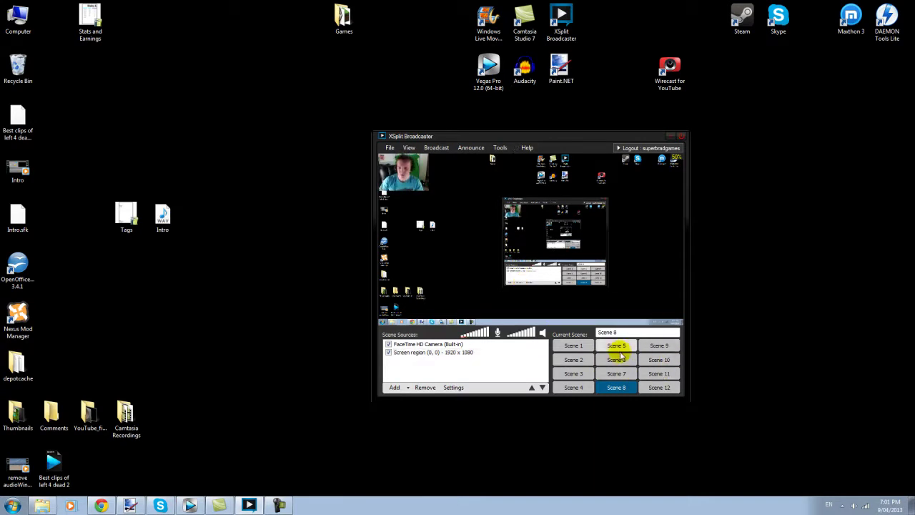
pyautogui.click(660, 346)
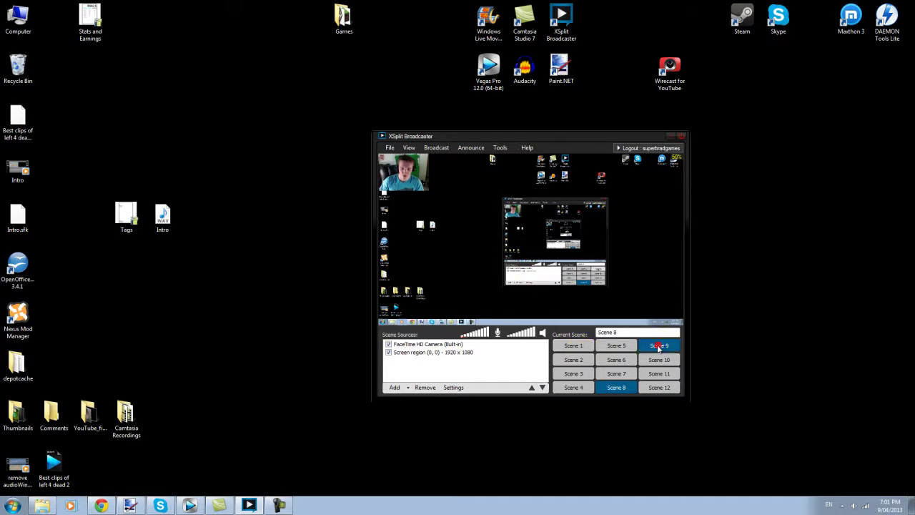
pyautogui.click(617, 387)
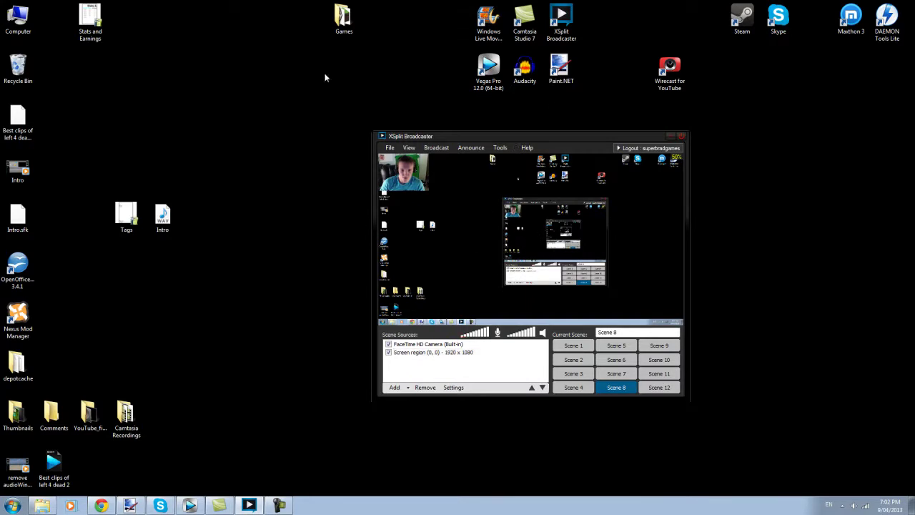
# Move the window, select the FaceTime HD Camera source, and switch to Scene 10.
pyautogui.moveTo(514, 135); pyautogui.dragTo(563, 155)
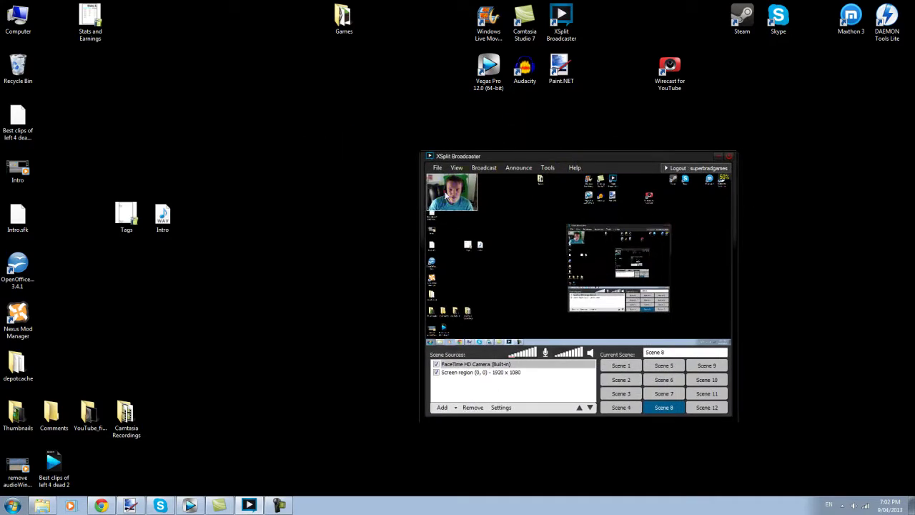
pyautogui.click(432, 181)
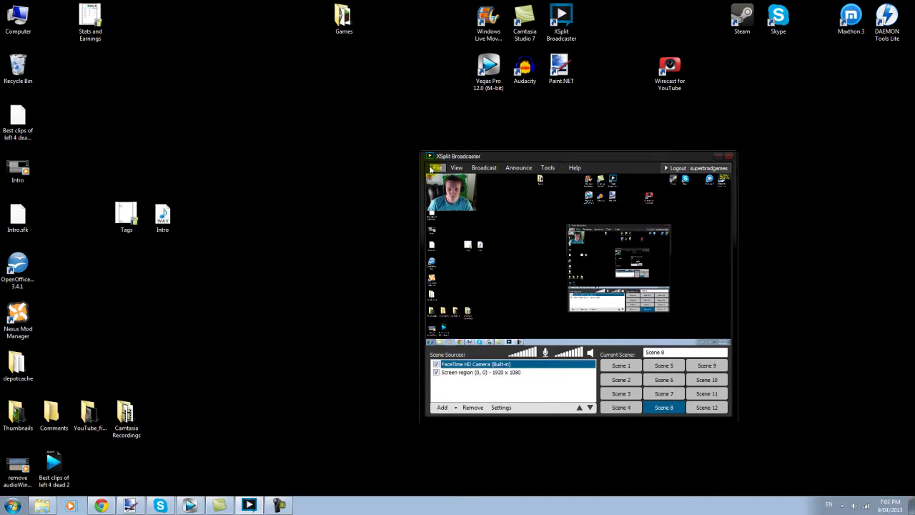
pyautogui.click(464, 191)
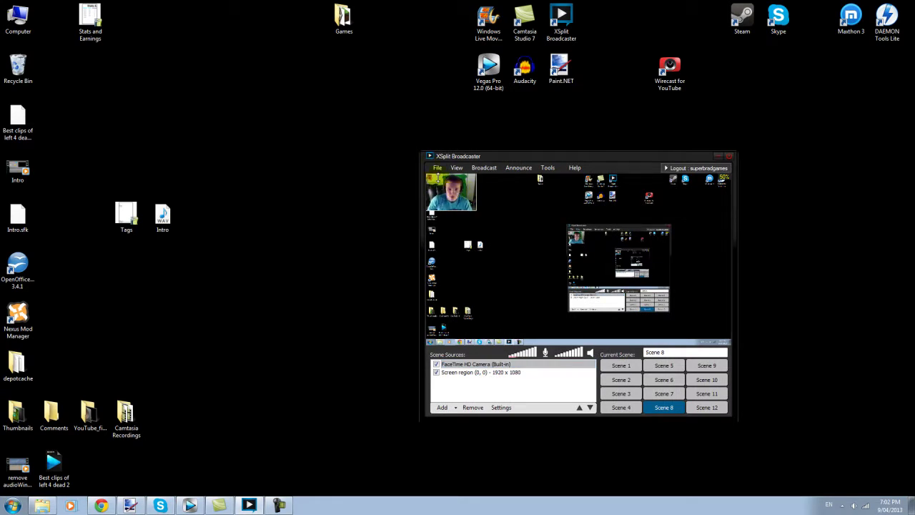
pyautogui.click(705, 381)
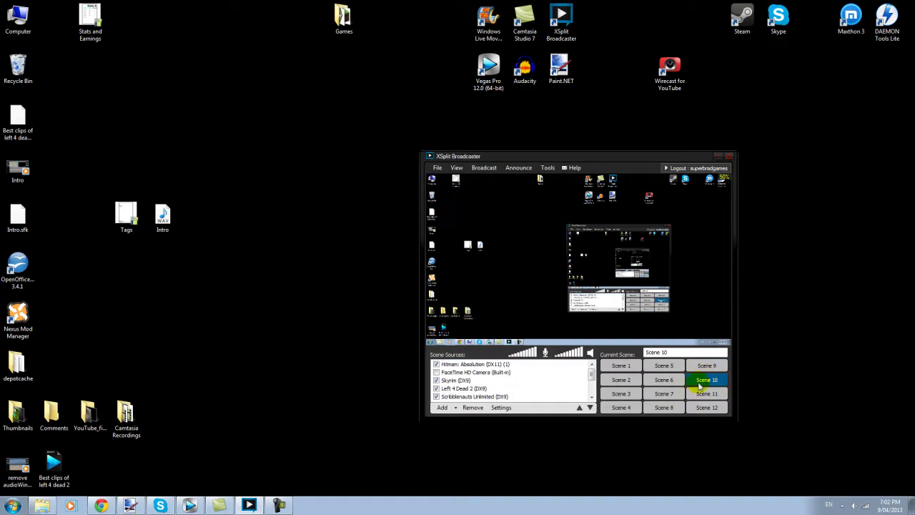
# Toggle Scene 10's FaceTime camera and Screen region sources off and back on.
pyautogui.click(436, 373)
pyautogui.click(592, 376)
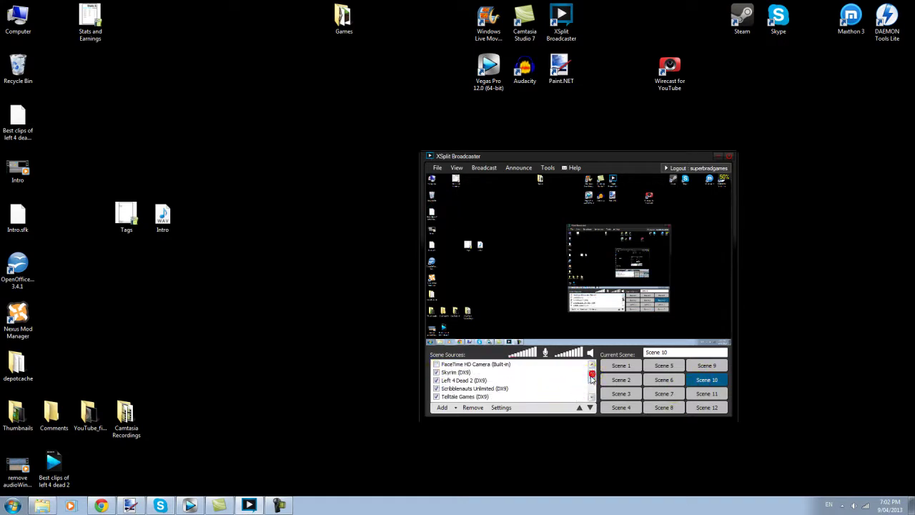
pyautogui.moveTo(592, 377); pyautogui.dragTo(589, 393)
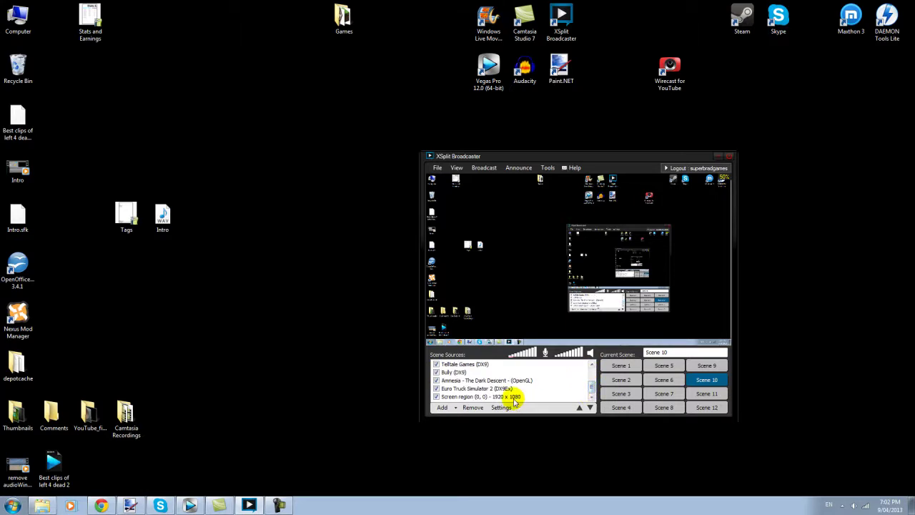
pyautogui.click(436, 396)
pyautogui.click(436, 396)
pyautogui.click(605, 380)
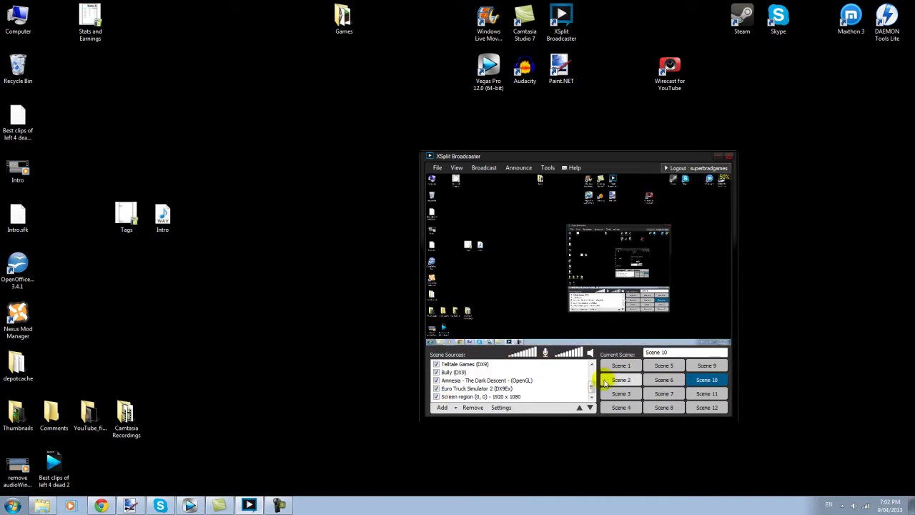
pyautogui.scroll(5, 515, 382)
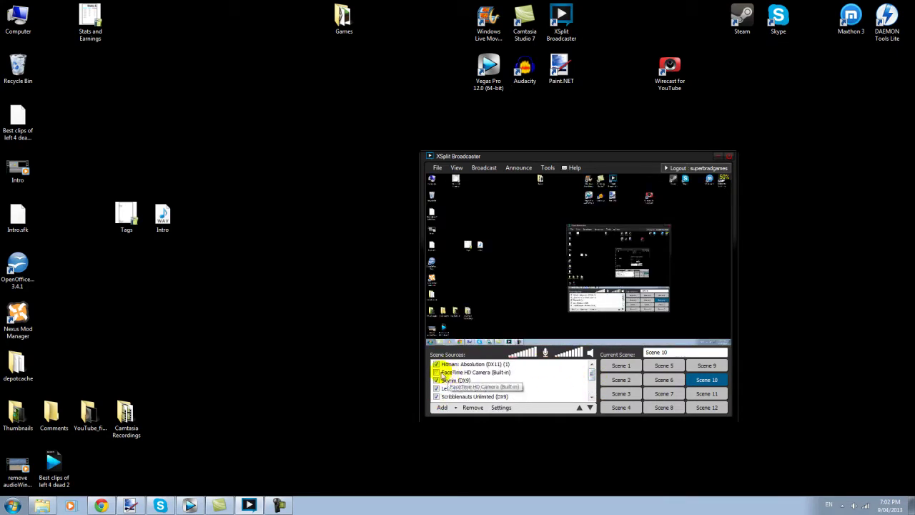
pyautogui.click(437, 372)
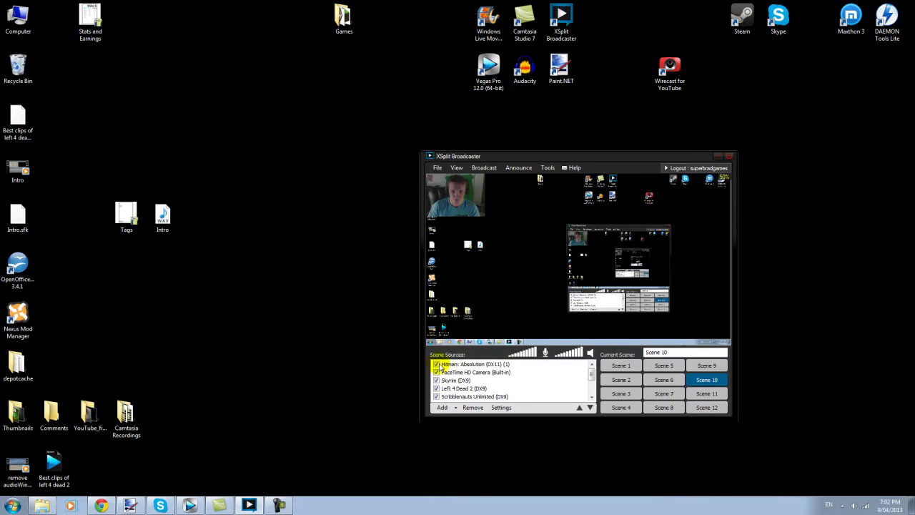
pyautogui.click(436, 372)
pyautogui.click(437, 371)
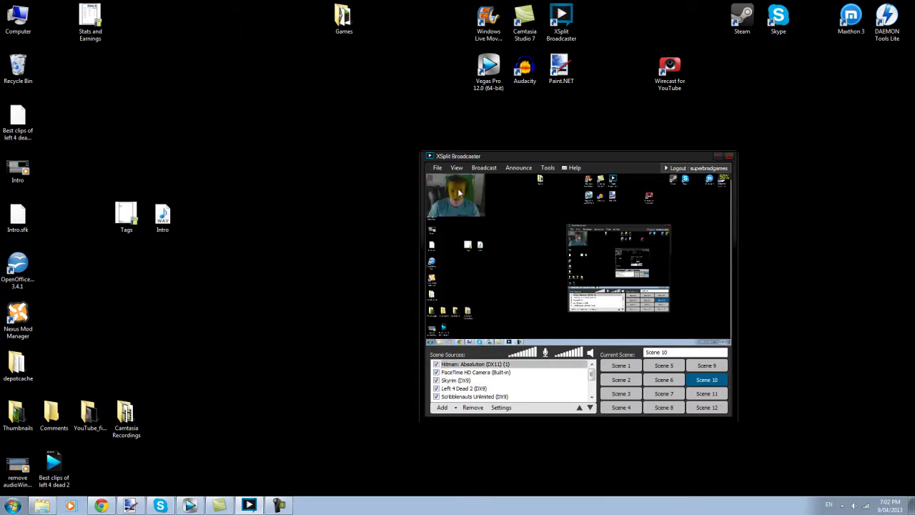
# Inspect Hitman: Absolution's Color and Game settings, then turn the webcam source off.
pyautogui.rightClick(459, 193)
pyautogui.click(501, 201)
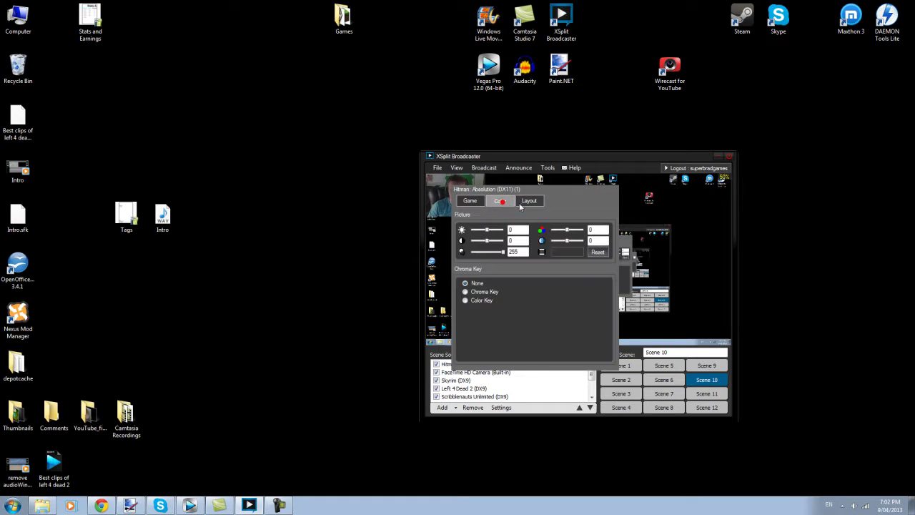
pyautogui.click(472, 202)
pyautogui.click(437, 208)
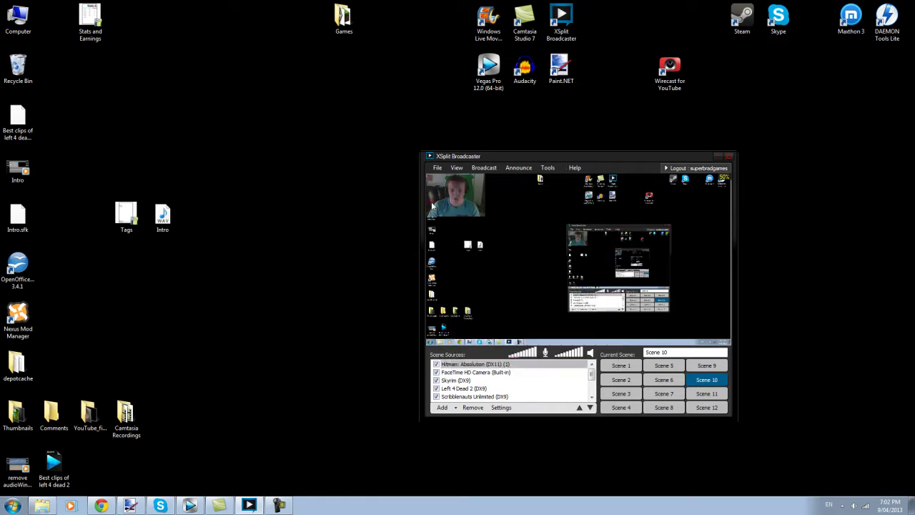
pyautogui.click(436, 372)
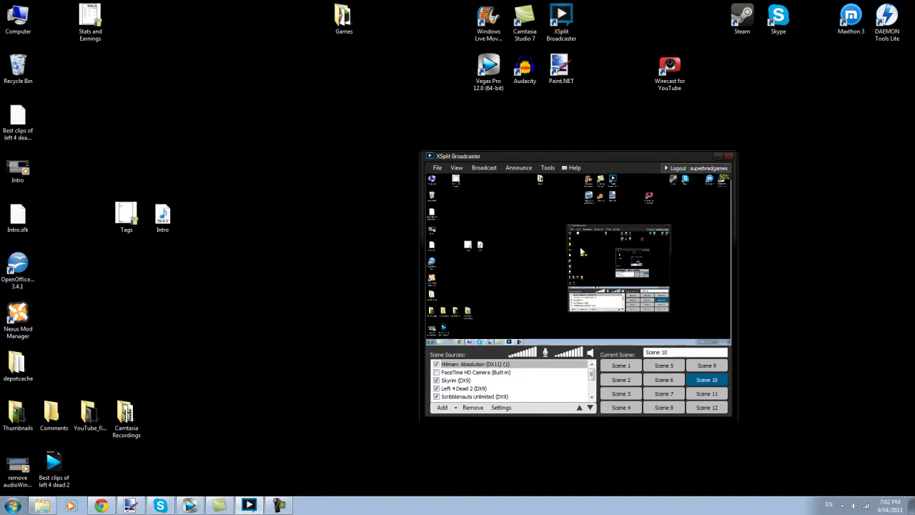
pyautogui.click(558, 366)
# Switch from Scene 10 to Scene 8.
pyautogui.click(501, 409)
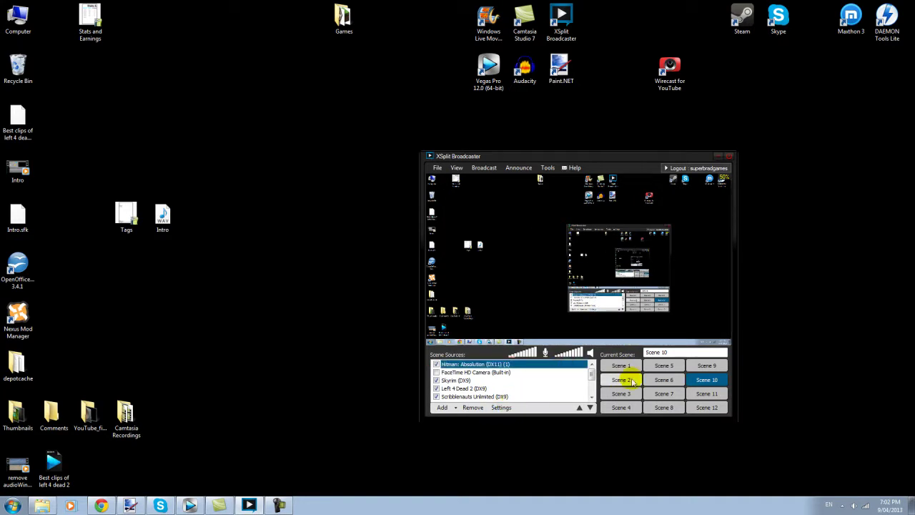
pyautogui.click(662, 380)
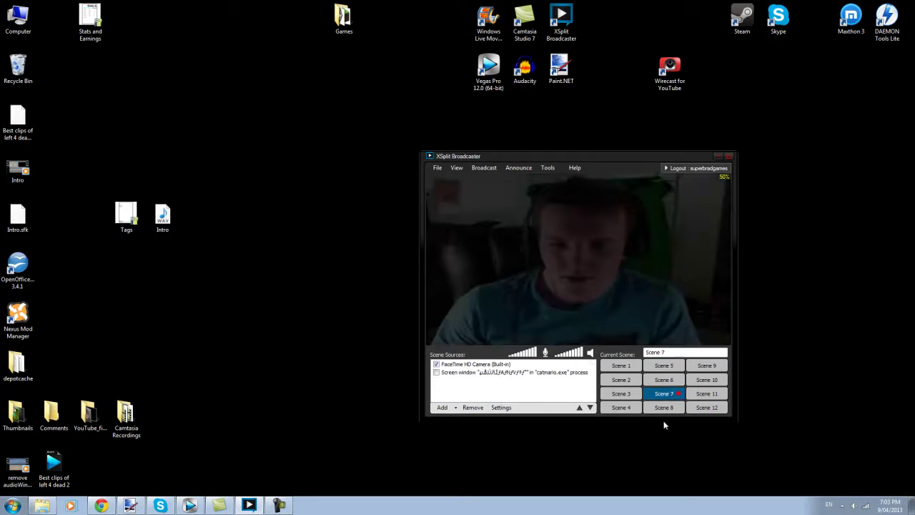
pyautogui.click(663, 407)
# Delete the Screen region and FaceTime HD Camera sources from Scene 8.
pyautogui.click(480, 374)
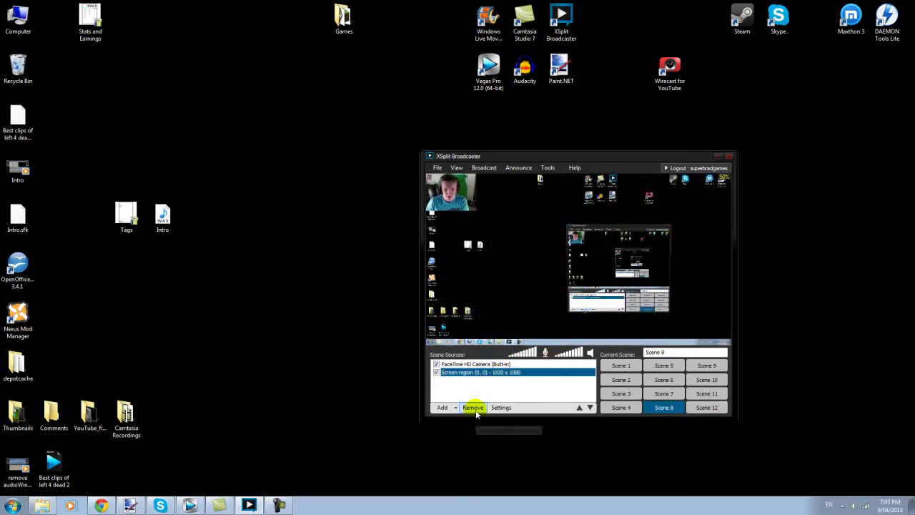
pyautogui.rightClick(480, 373)
pyautogui.click(479, 375)
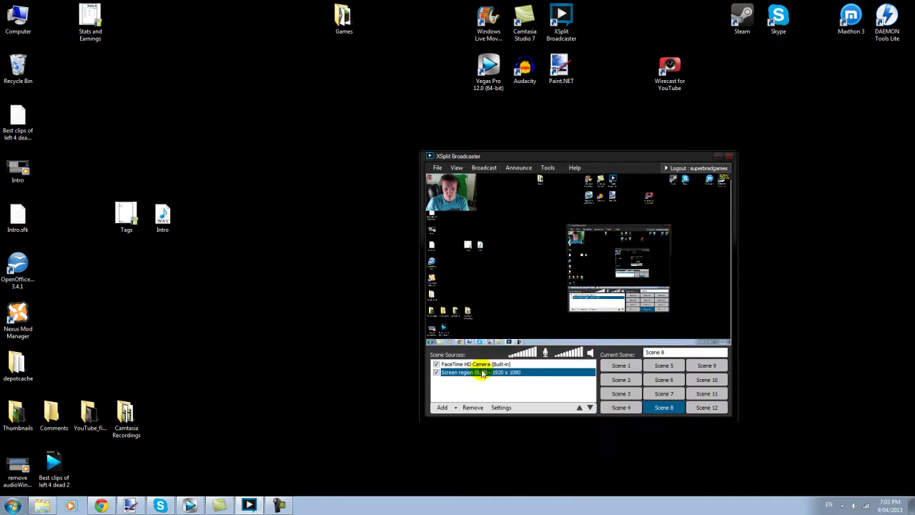
pyautogui.press('Delete')
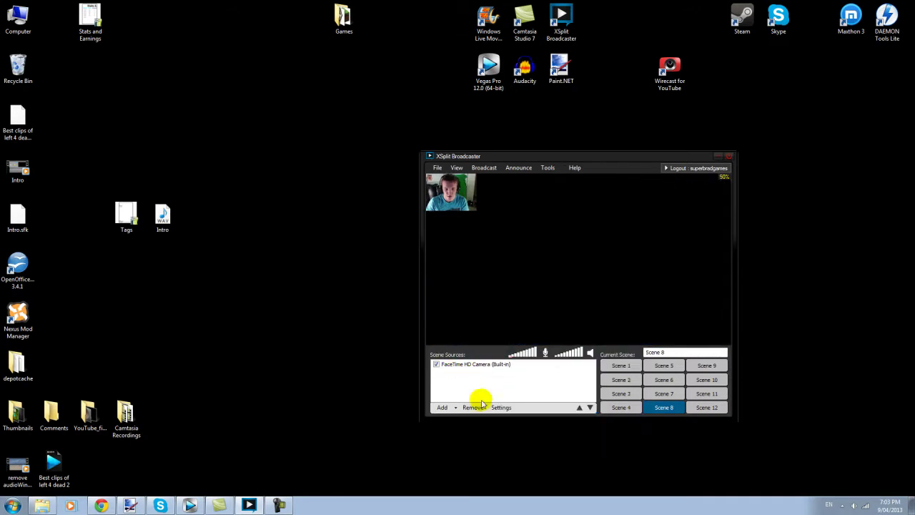
pyautogui.click(476, 365)
pyautogui.press('Delete')
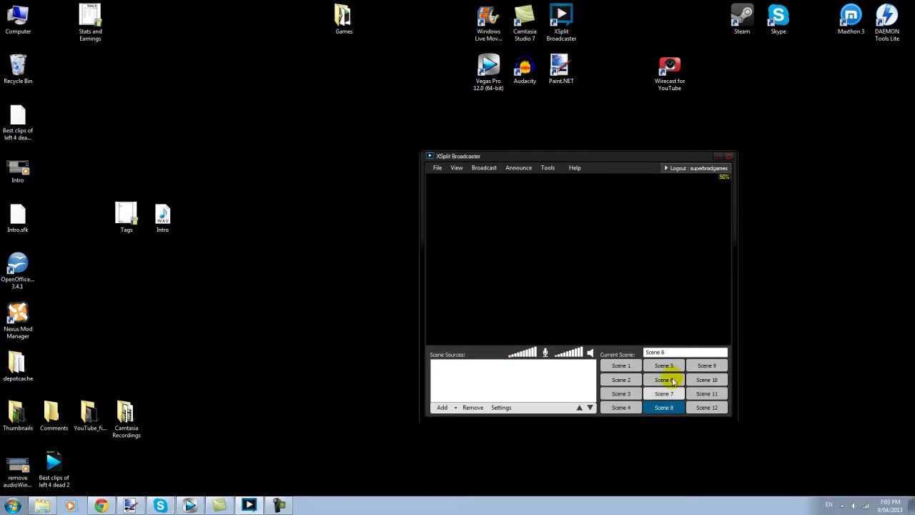
pyautogui.click(43, 506)
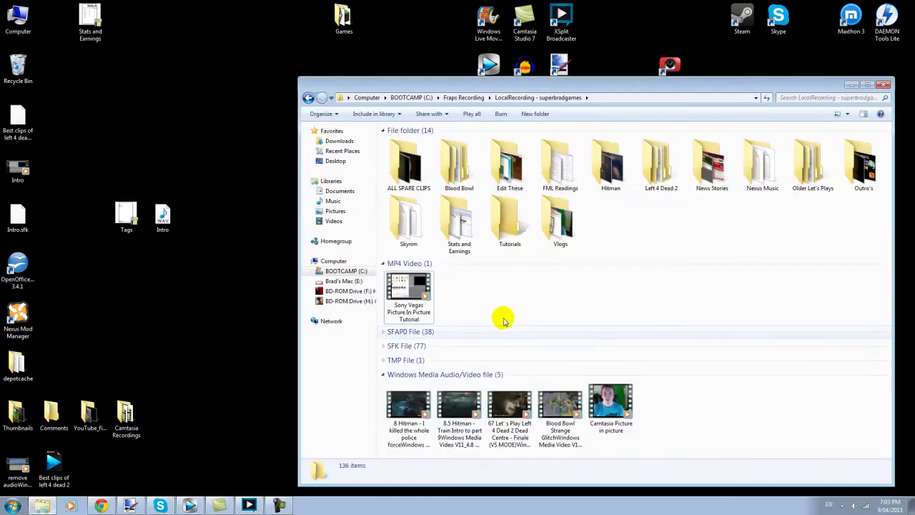
pyautogui.click(421, 398)
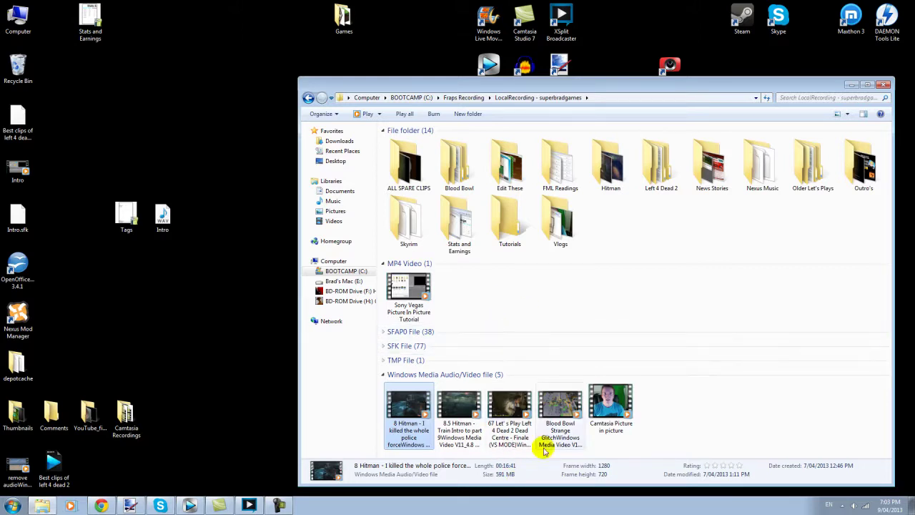
pyautogui.click(852, 84)
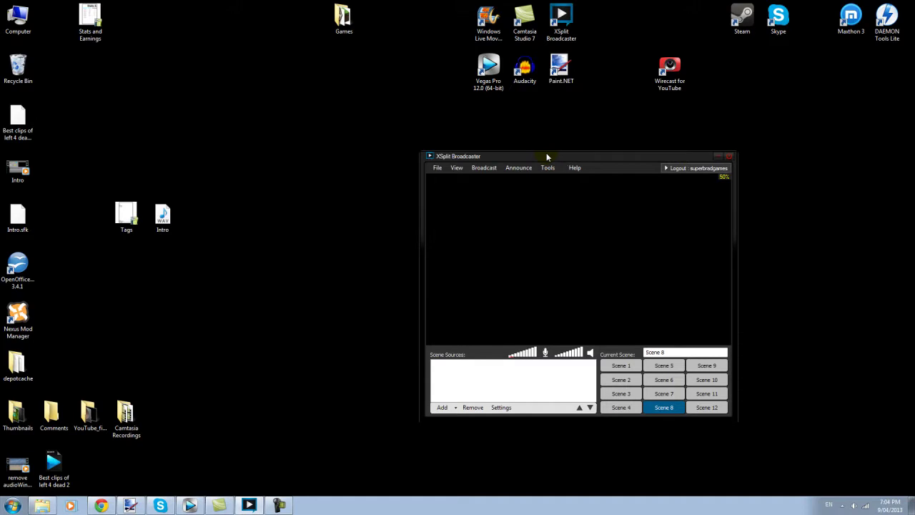
# Make Scene 10 current using its F10 hotkey.
pyautogui.press('F10')
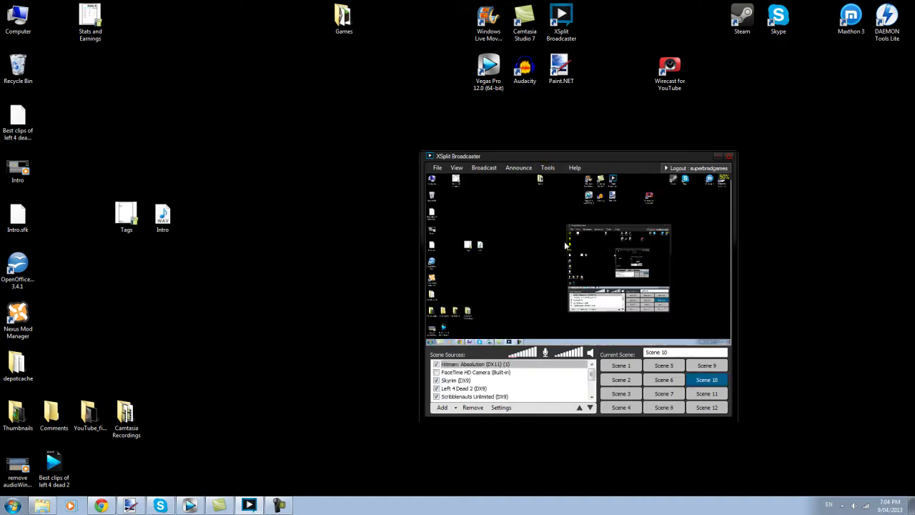